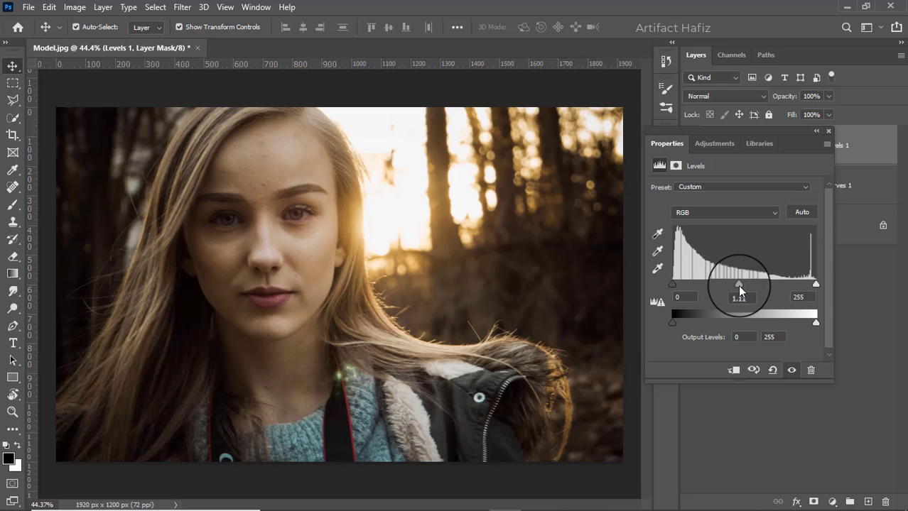
Add a Brightness/Contrast adjustment layer above the Levels layer and set its contrast to 11.
left_click(827, 131)
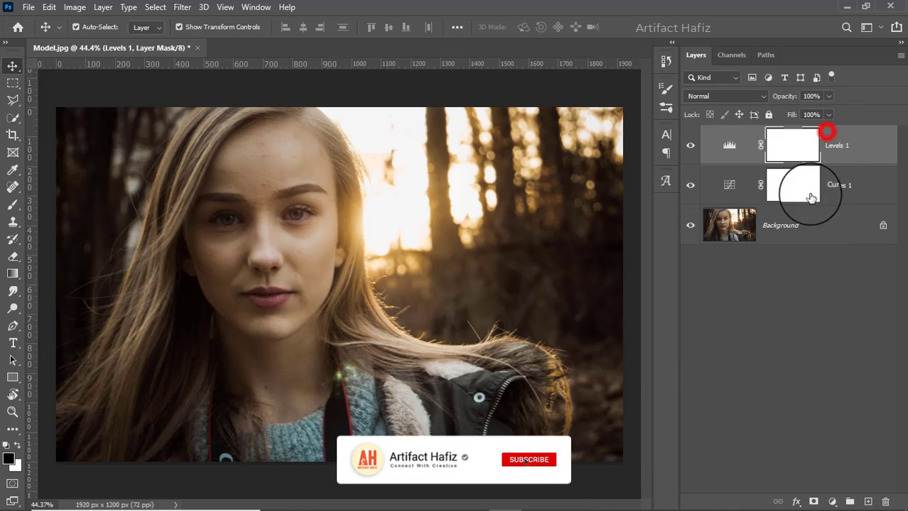
left_click(833, 500)
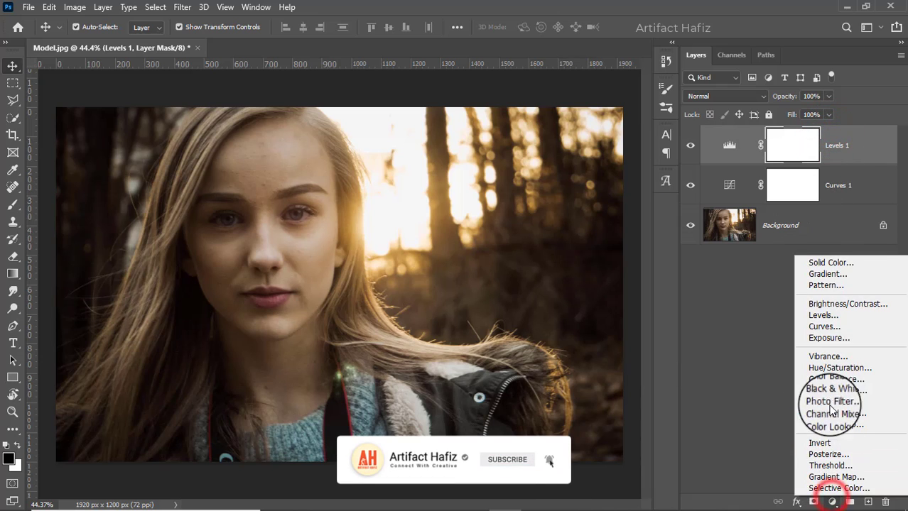
left_click(822, 306)
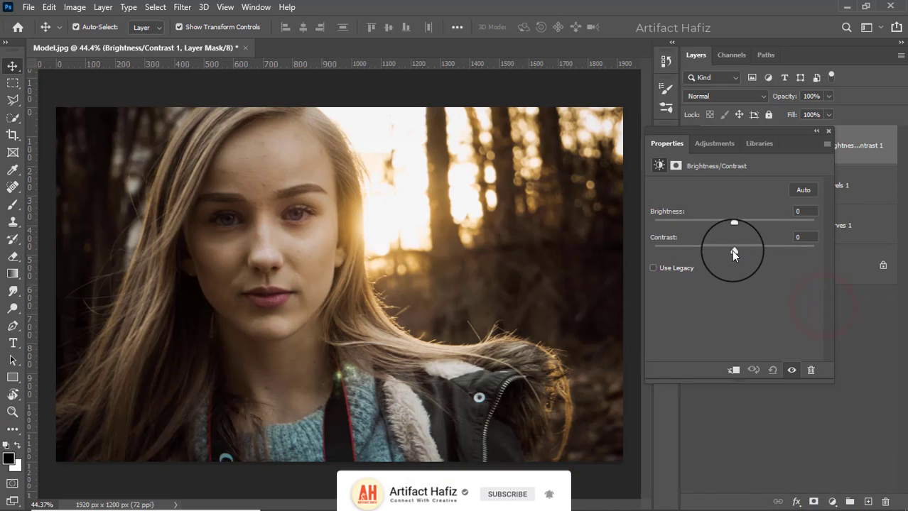
left_click_drag(735, 250, 745, 256)
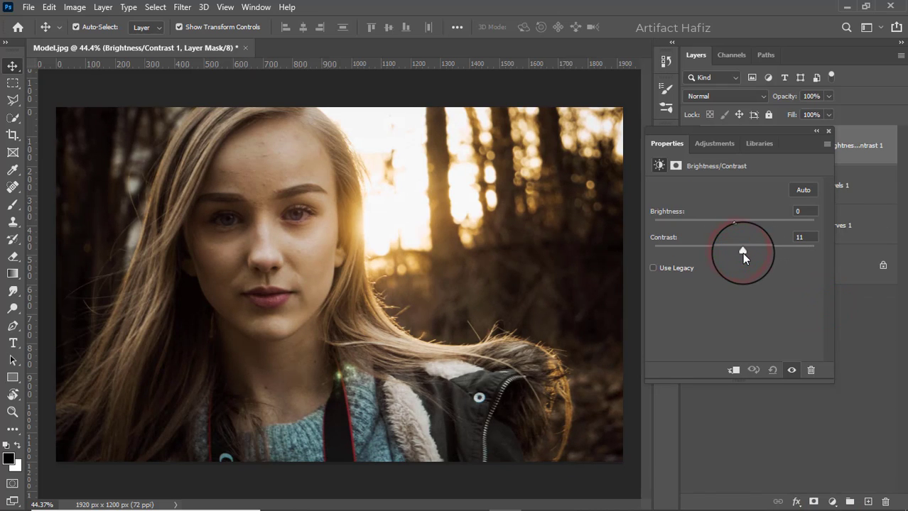
left_click(828, 131)
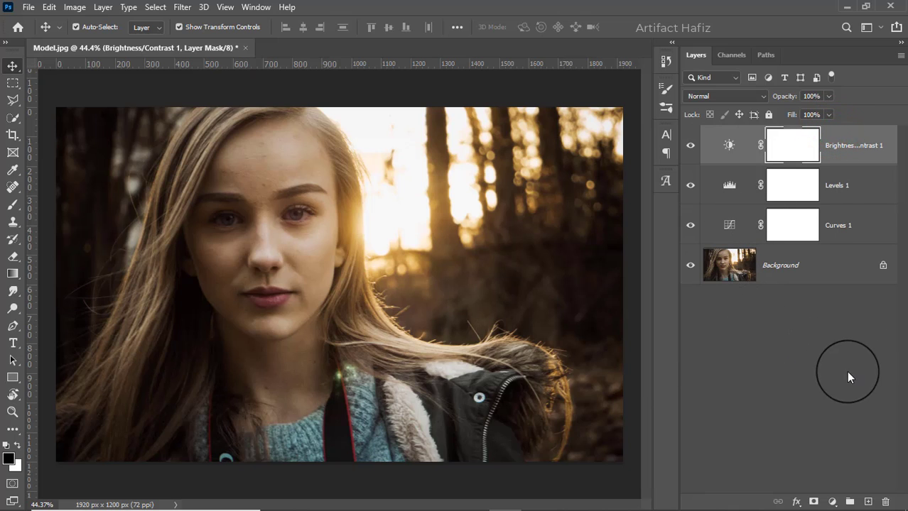
Add a Color Lookup adjustment layer using the Fuji F125 Kodak 2395 3D LUT and reduce its opacity to 7%.
left_click(829, 501)
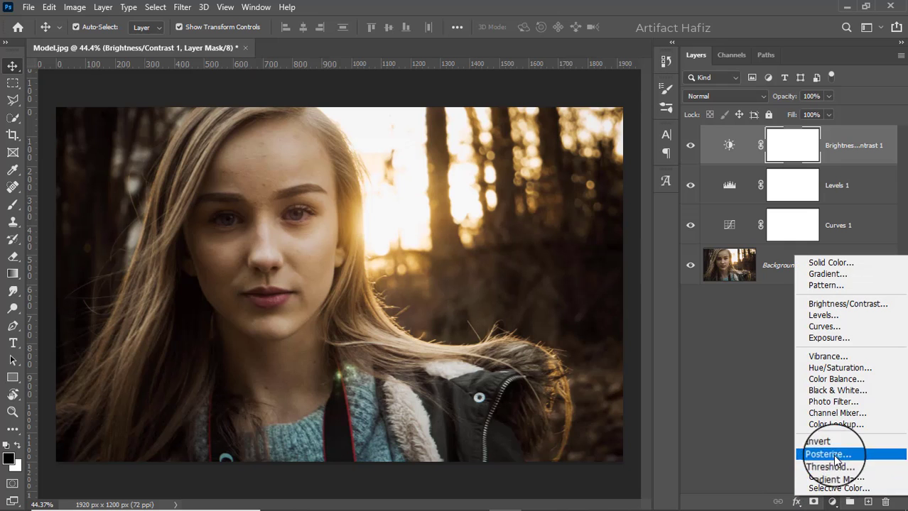
left_click(830, 424)
left_click(741, 188)
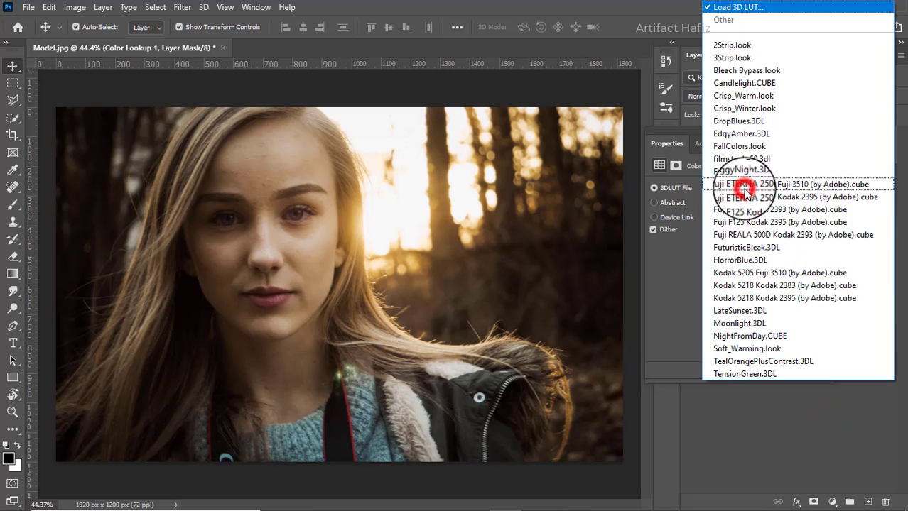
left_click(747, 222)
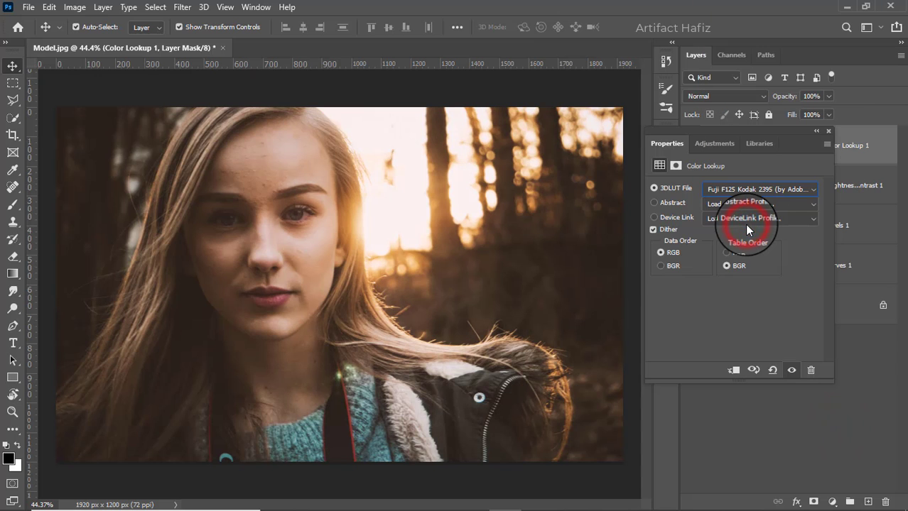
left_click(827, 132)
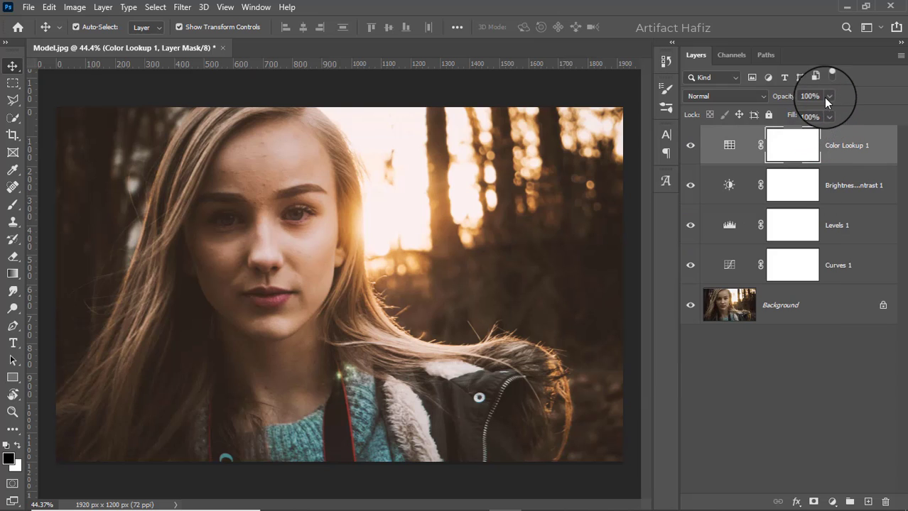
left_click_drag(825, 107, 771, 117)
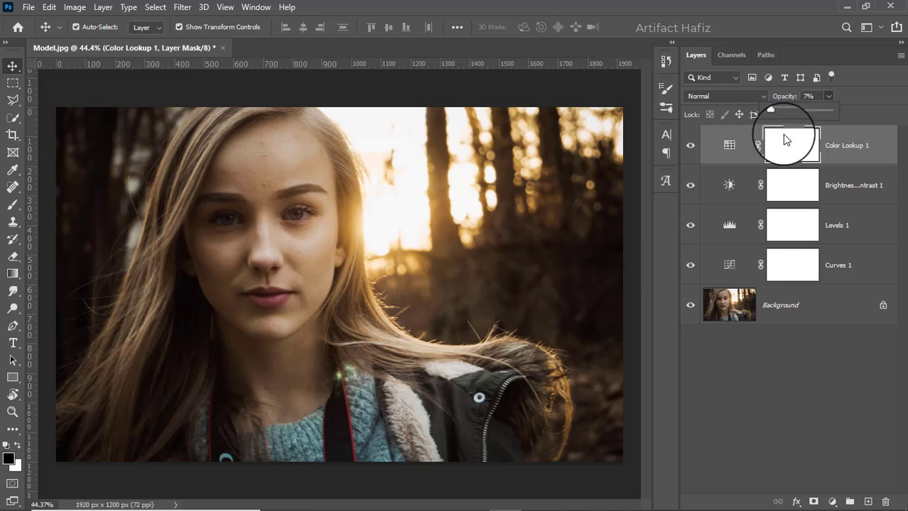
Add a second Color Lookup adjustment layer using the Soft_Warming.look 3D LUT and lower its opacity to 29%.
left_click(833, 501)
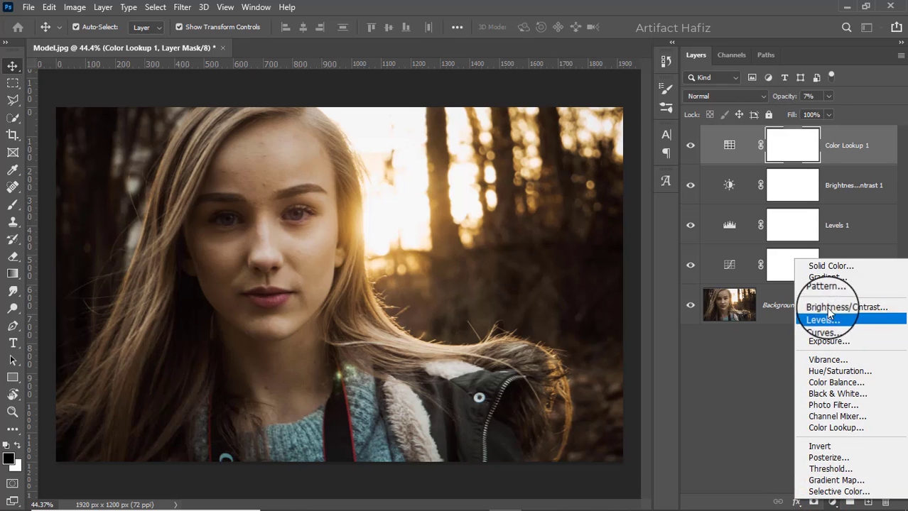
left_click(830, 428)
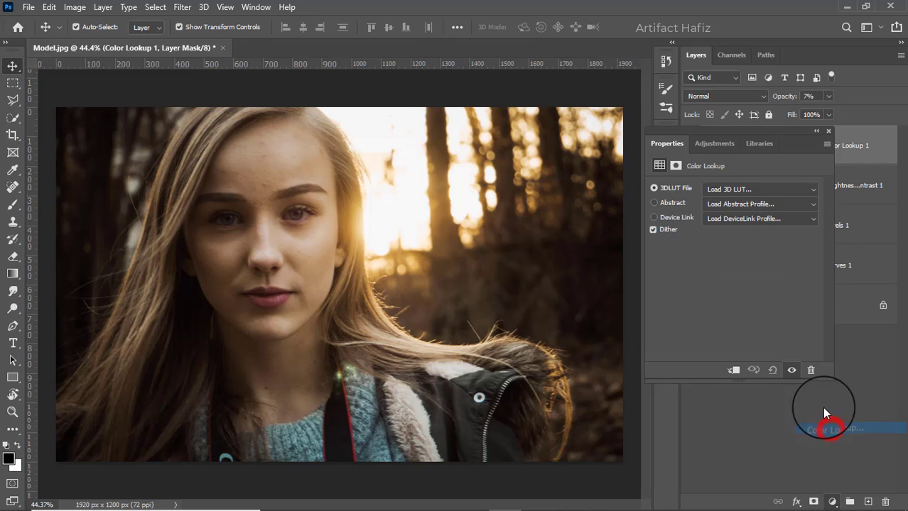
left_click(760, 187)
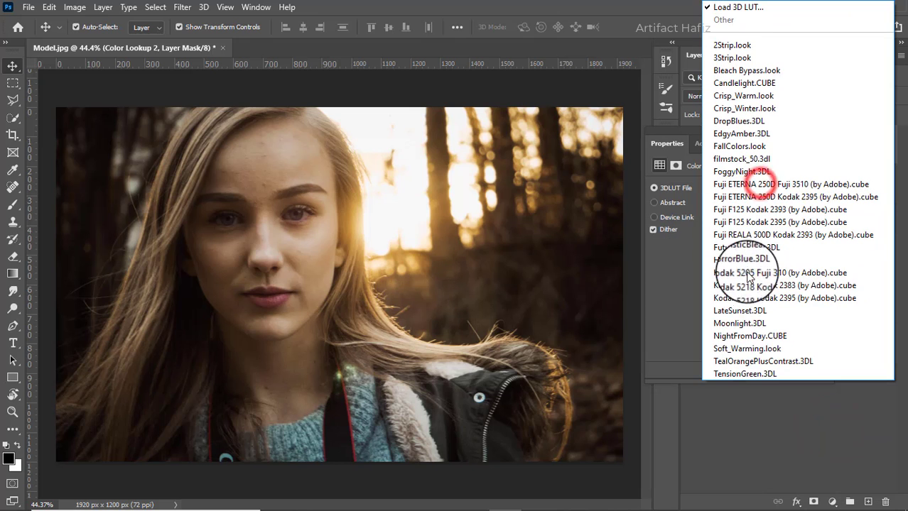
left_click(745, 349)
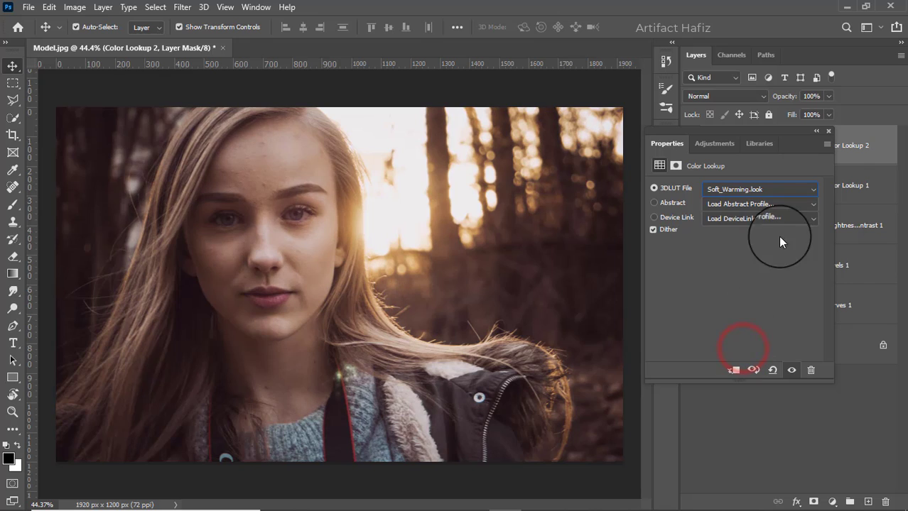
left_click(828, 131)
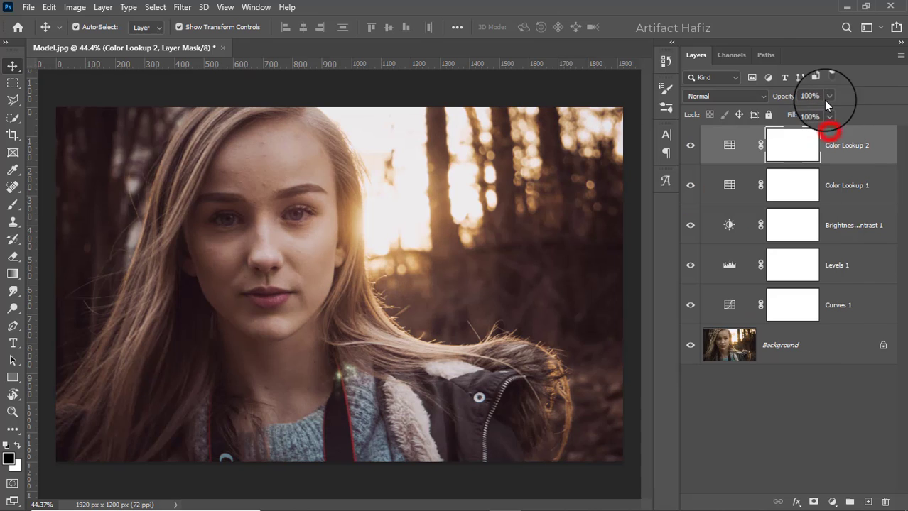
left_click(828, 96)
left_click_drag(787, 113, 785, 110)
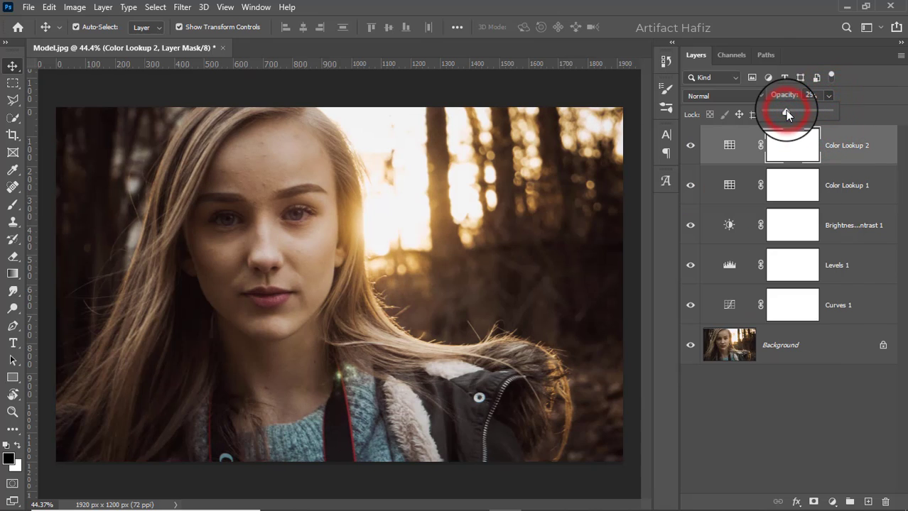
Stamp all visible layers into a new merged layer above the second Color Lookup layer.
left_click(847, 144)
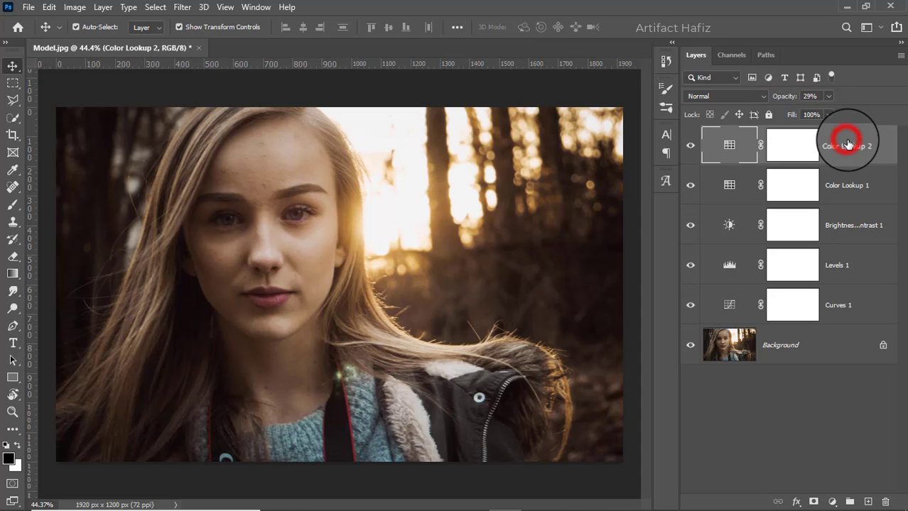
key("ctrl+alt+shift+e")
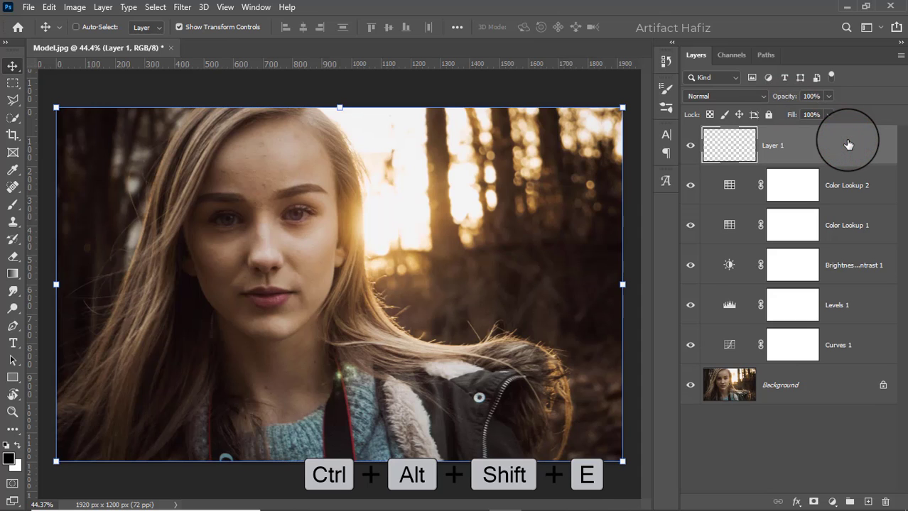
Heal the blemishes on the lower forehead above the brows using the Spot Healing Brush in Content-Aware mode at size 25.
left_click(11, 188)
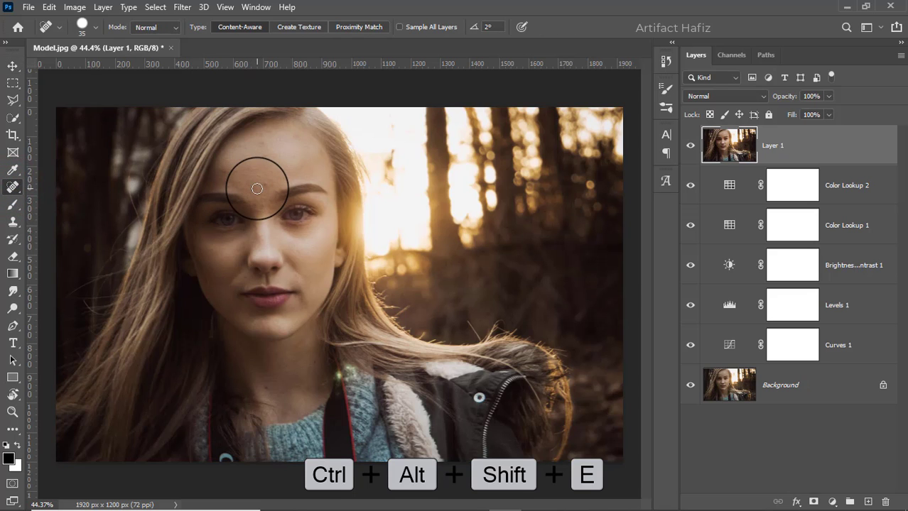
scroll(257, 188, "up", 5)
key("bracketleft")
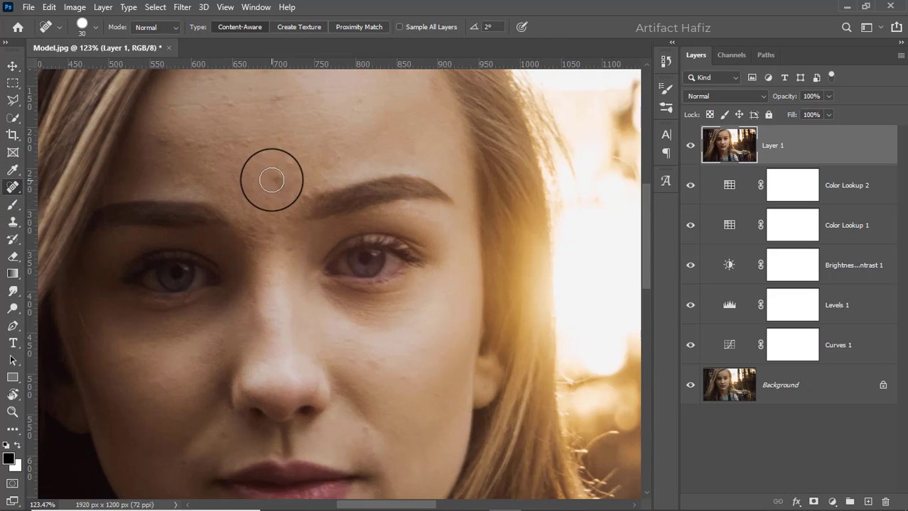
left_click(290, 164)
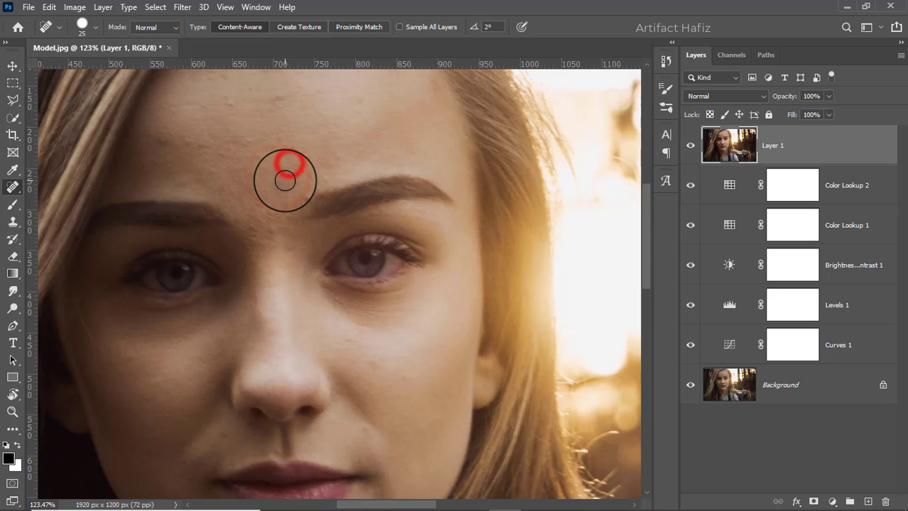
left_click(281, 184)
Spot-heal the dark marks on the upper forehead and the bumps on its shaded side.
left_click_drag(290, 126, 316, 199)
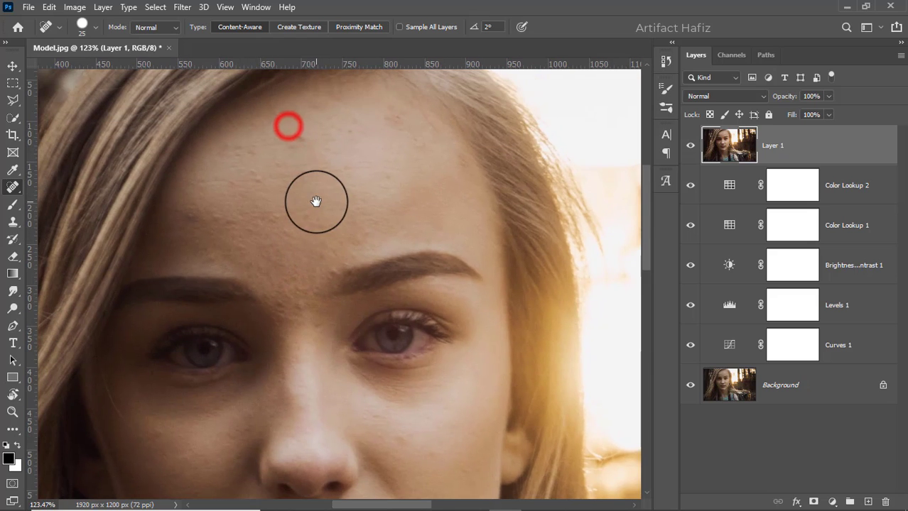
left_click(305, 172)
left_click(297, 138)
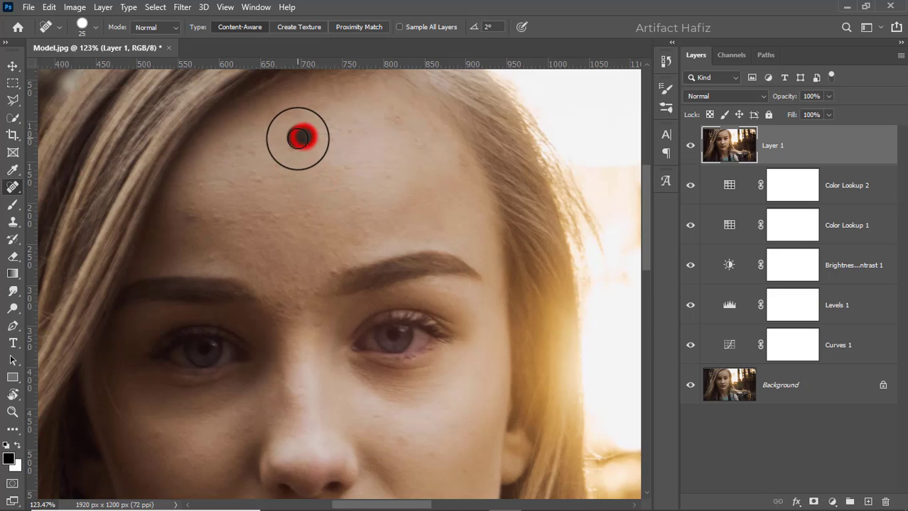
left_click(256, 176)
left_click(240, 150)
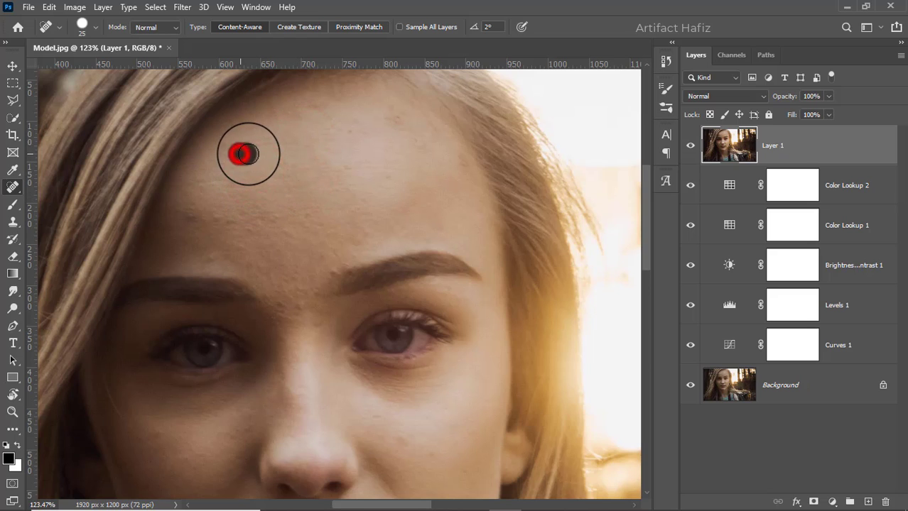
left_click(189, 216)
left_click(229, 223)
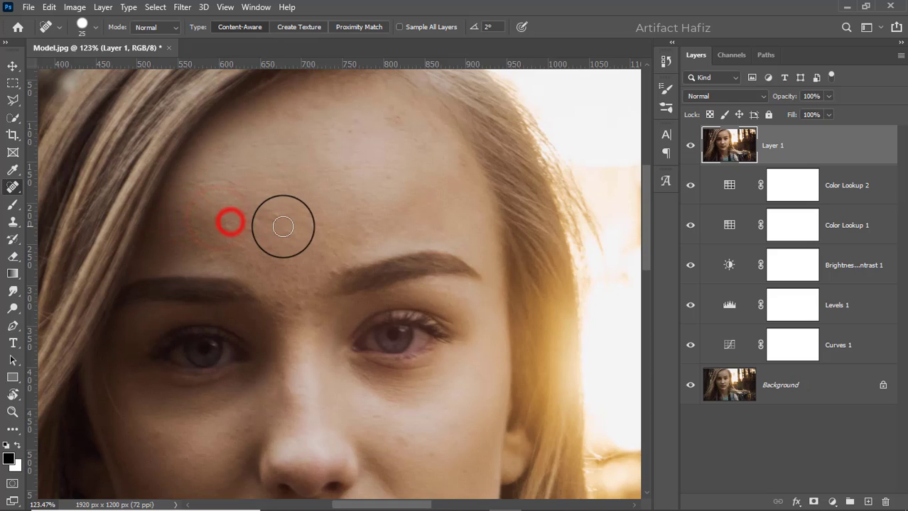
Spot-heal the blemishes above the sunlit eyebrow and up along the forehead near the hairline.
left_click(321, 256)
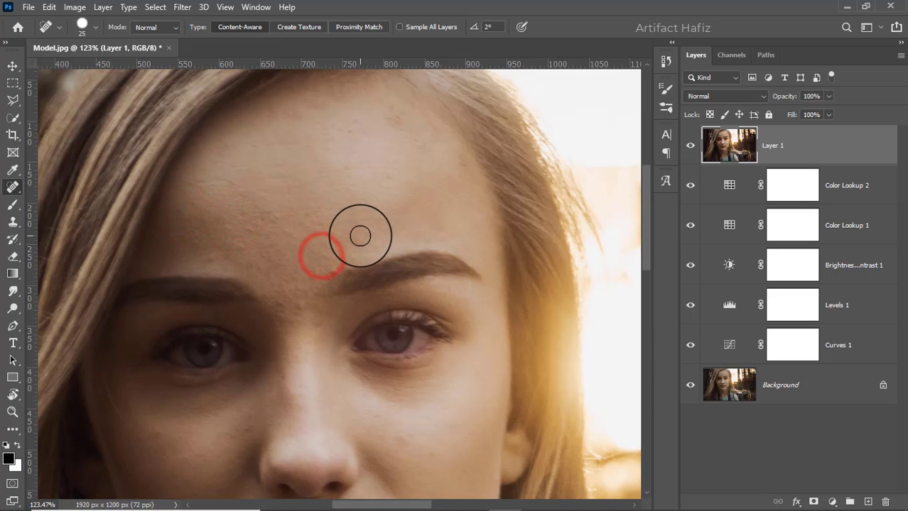
left_click(360, 236)
left_click(389, 178)
left_click(355, 125)
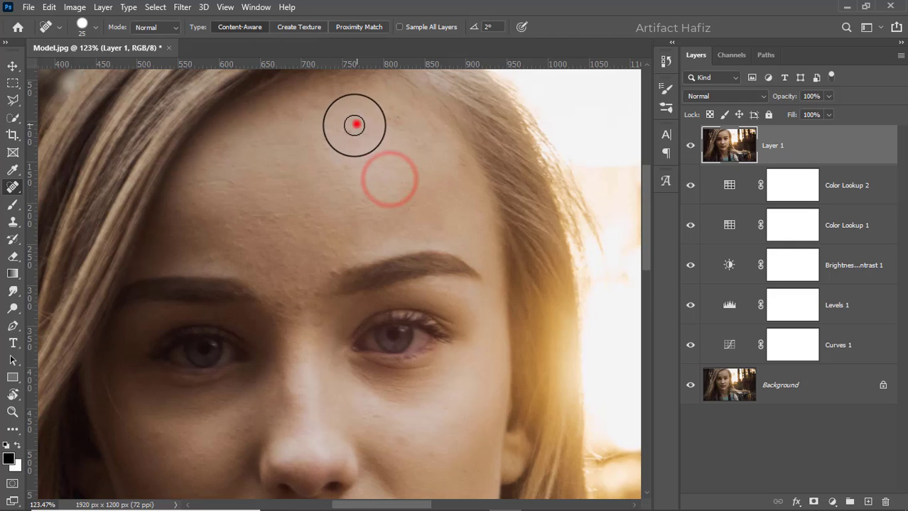
left_click(318, 103)
left_click(298, 116)
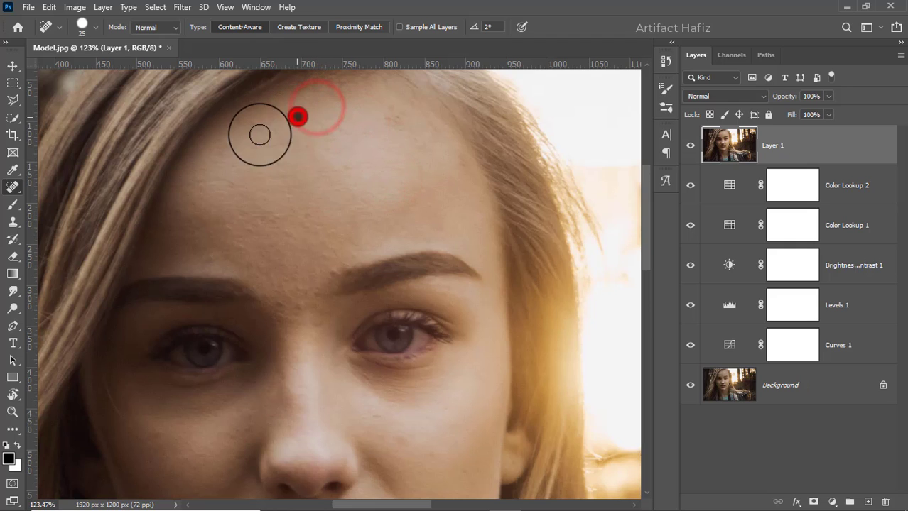
left_click(228, 147)
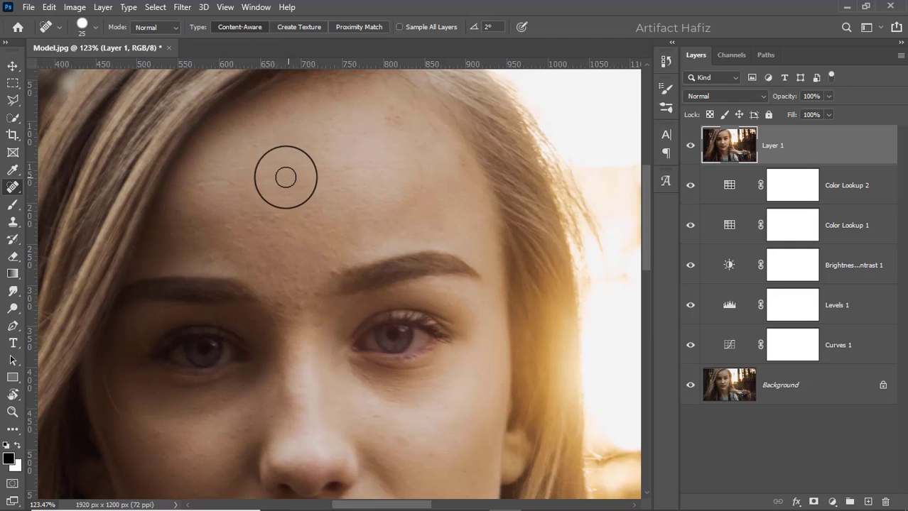
Spot-heal the fine lines and remaining bumps across the middle and shaded side of the forehead.
left_click(277, 168)
left_click(233, 183)
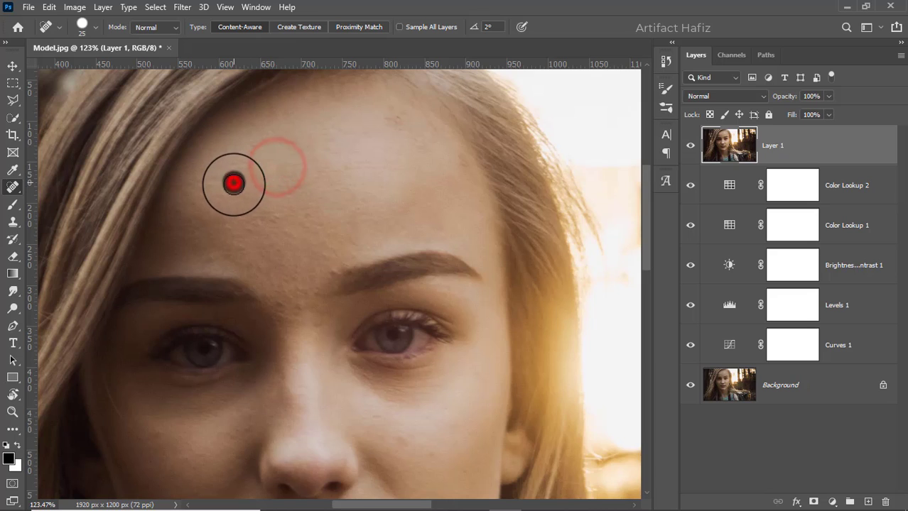
left_click(254, 145)
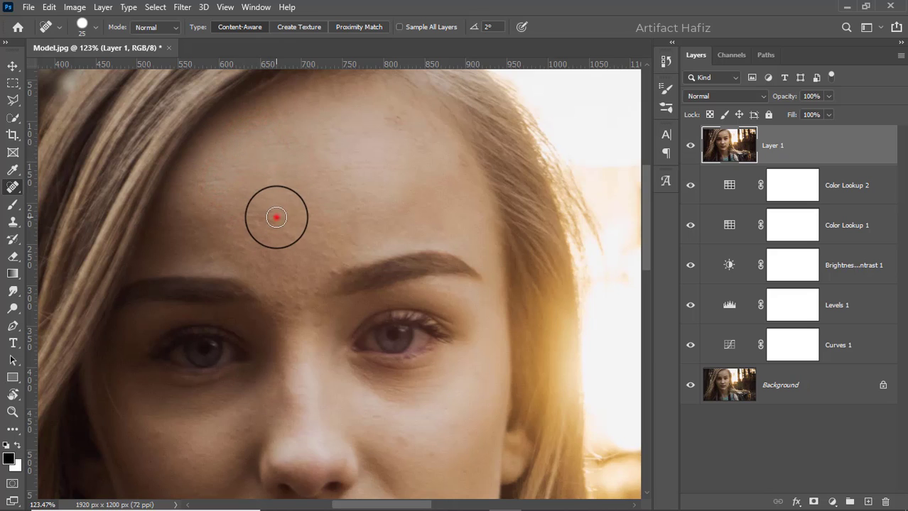
left_click(276, 218)
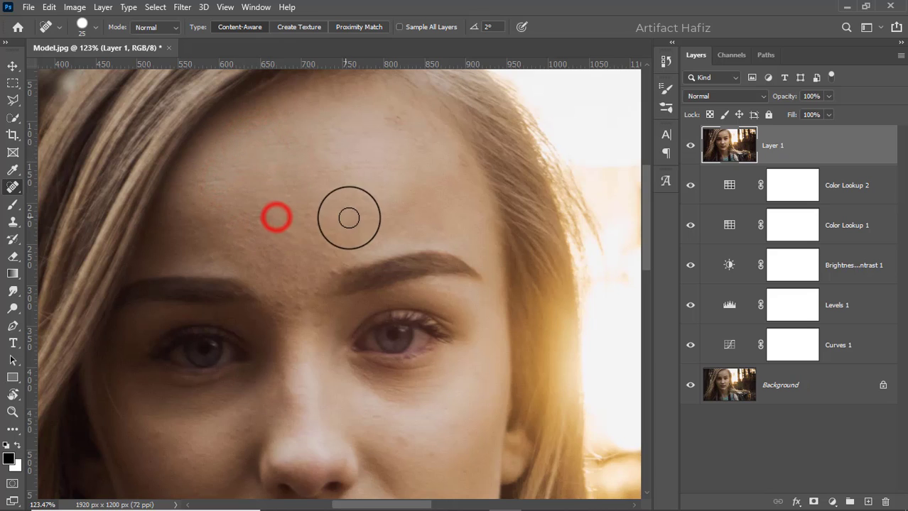
left_click(247, 224)
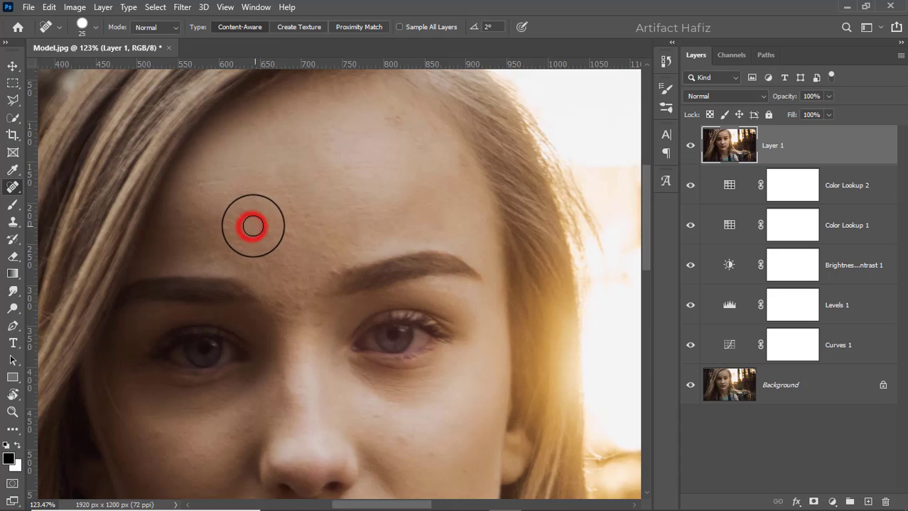
left_click(245, 215)
left_click(229, 219)
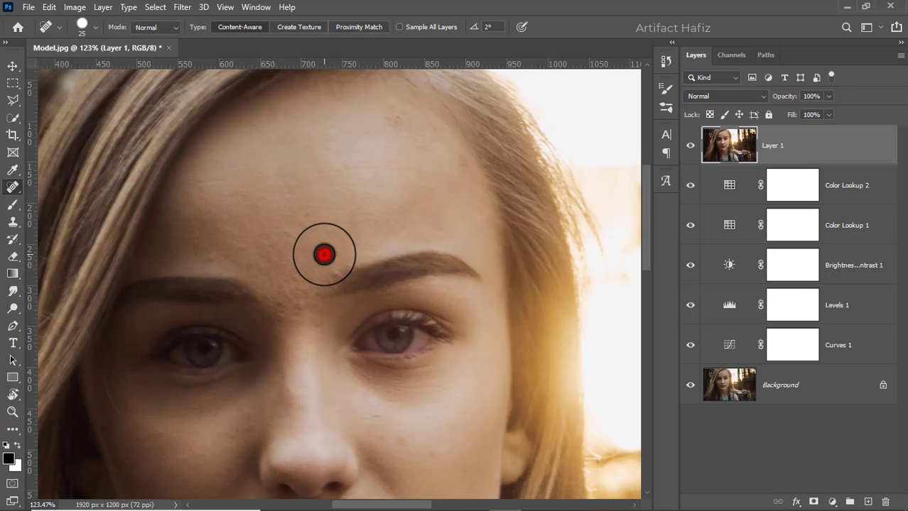
Heal the leftover rough spots at the centre of the forehead toward the sunlit eyebrow.
left_click(324, 254)
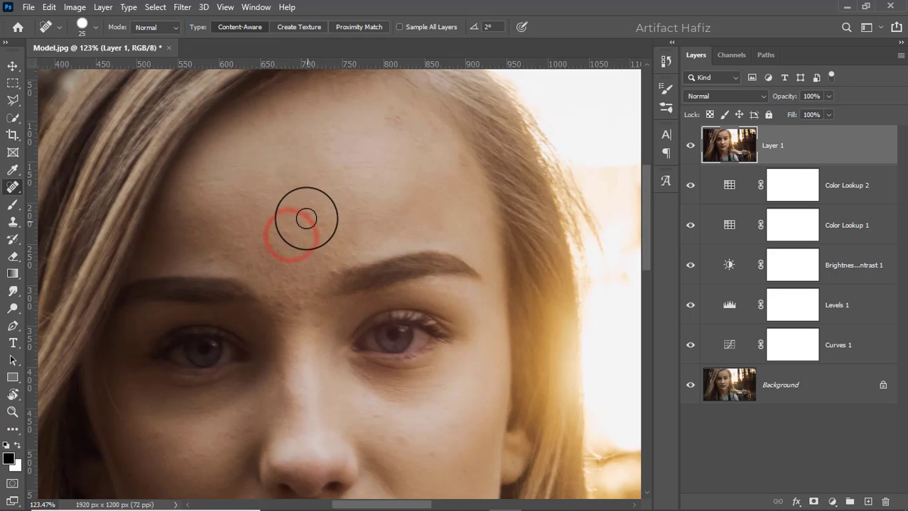
left_click_drag(303, 215, 320, 225)
left_click(347, 167)
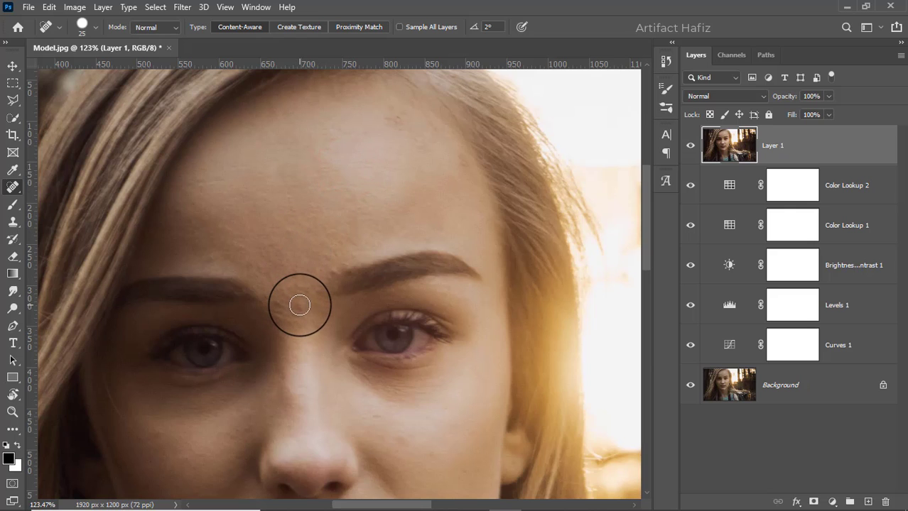
Heal the uneven skin between the eyebrows and just above the shaded eyebrow.
left_click_drag(299, 307, 285, 301)
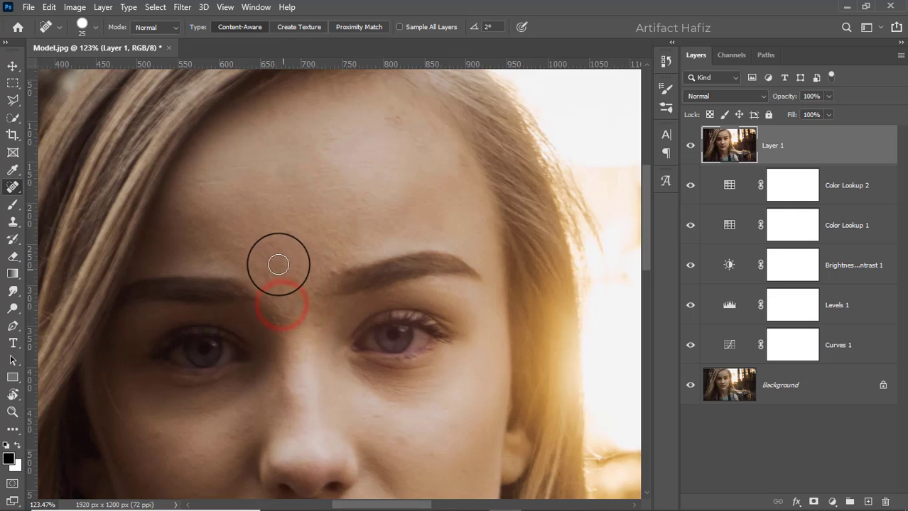
left_click(267, 256)
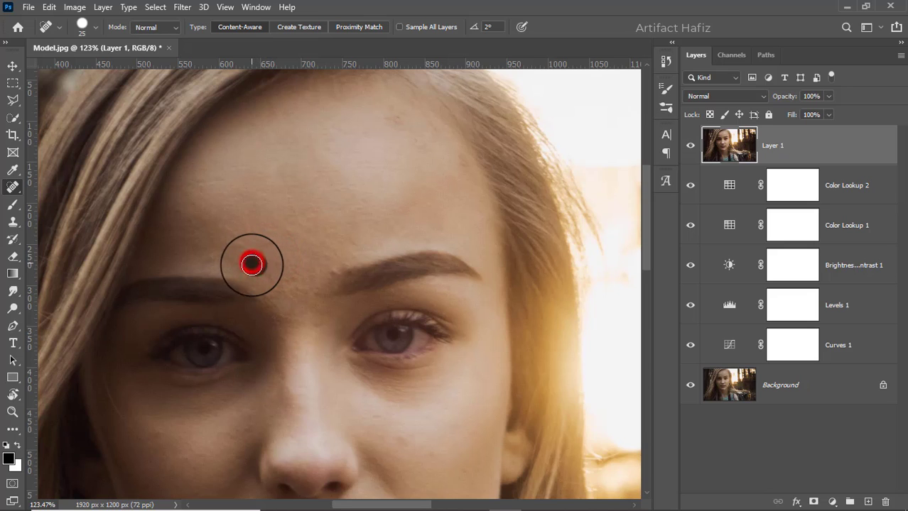
left_click(252, 264)
left_click(213, 258)
left_click(237, 263)
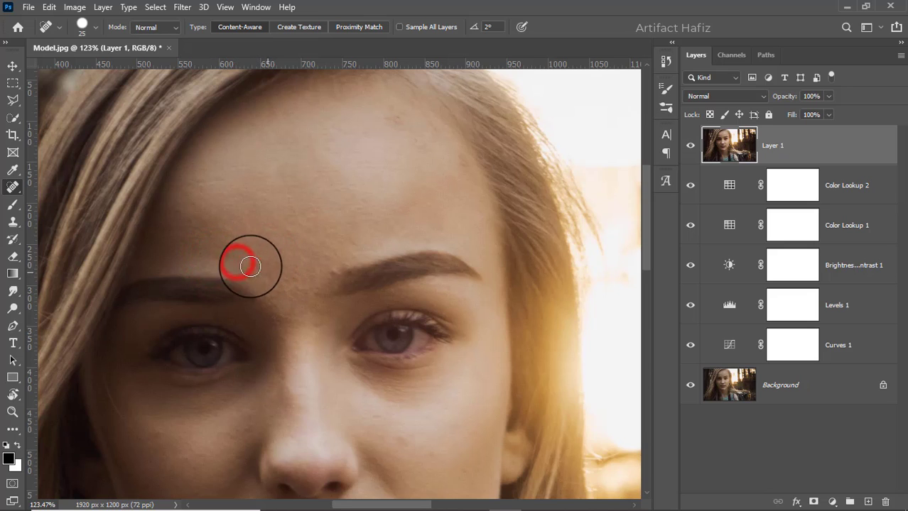
left_click(226, 253)
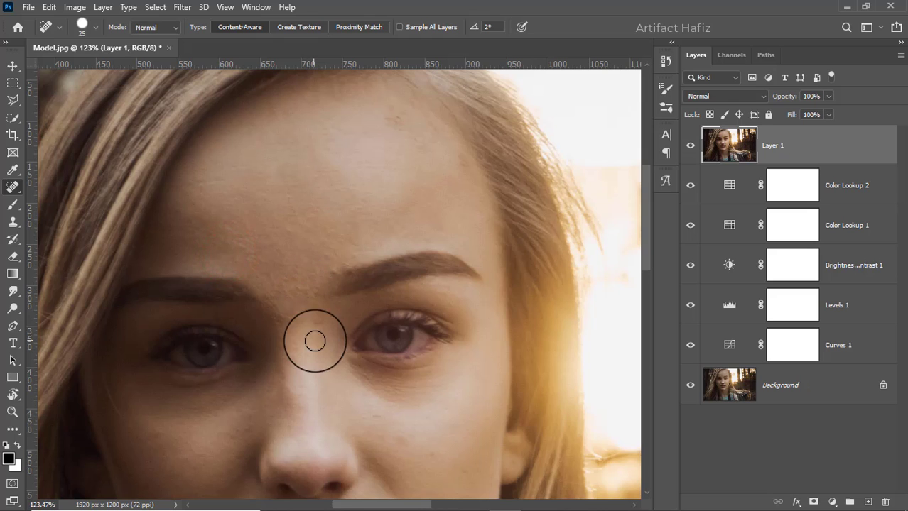
Set the healing brush size to 20 and remove the spots on the sunlit cheek beside the nose.
left_click_drag(298, 334, 324, 261)
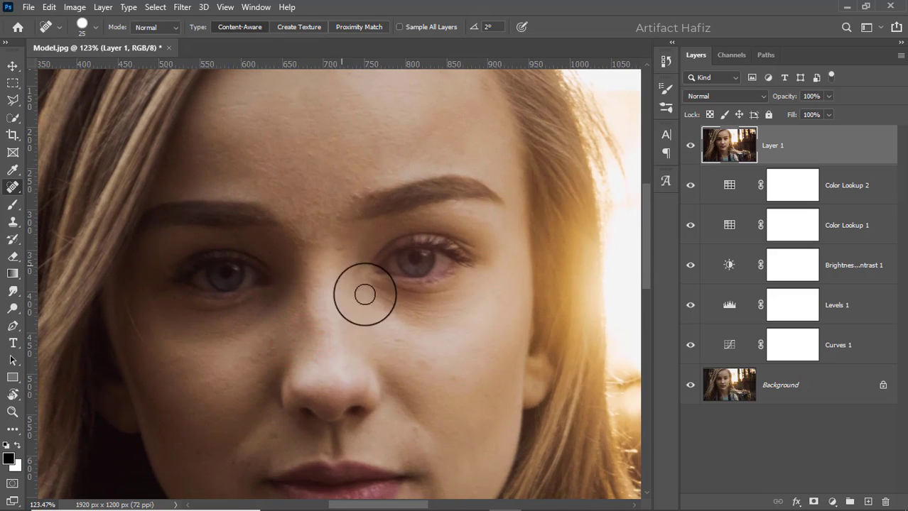
left_click_drag(392, 348, 375, 247)
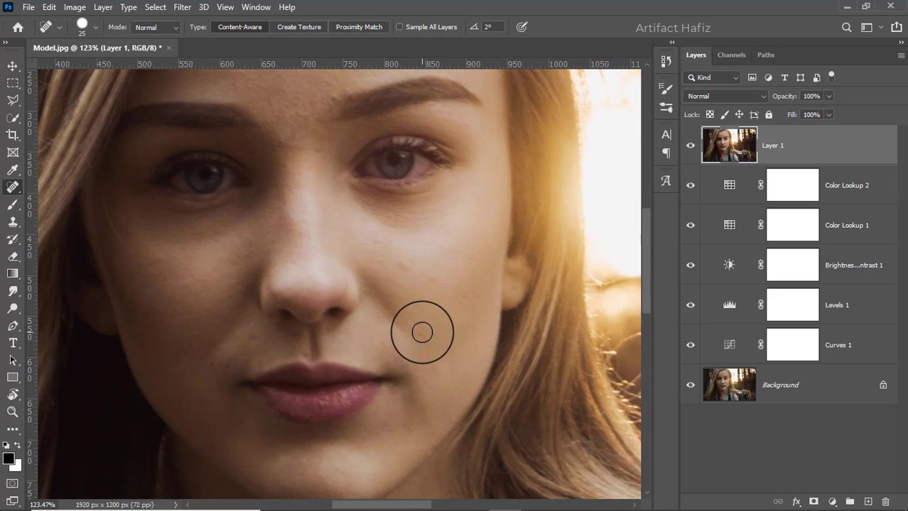
key("bracketleft")
left_click(402, 266)
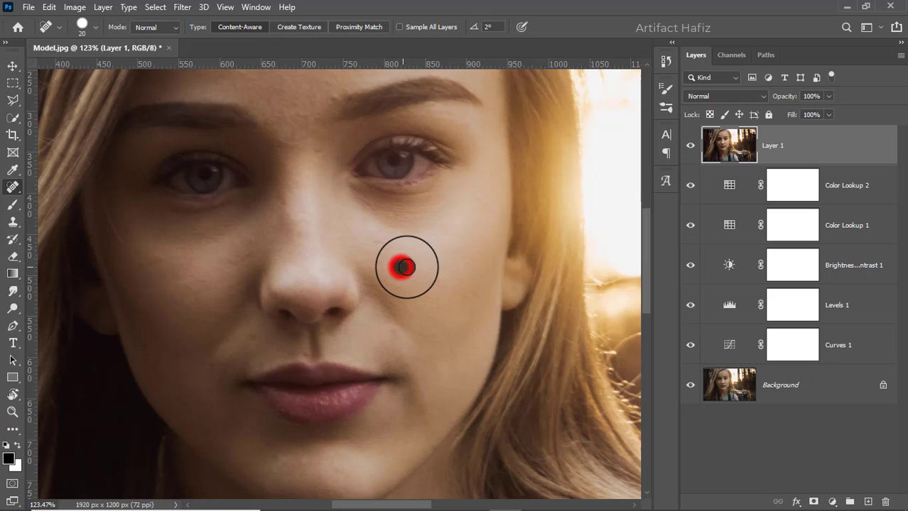
left_click(429, 279)
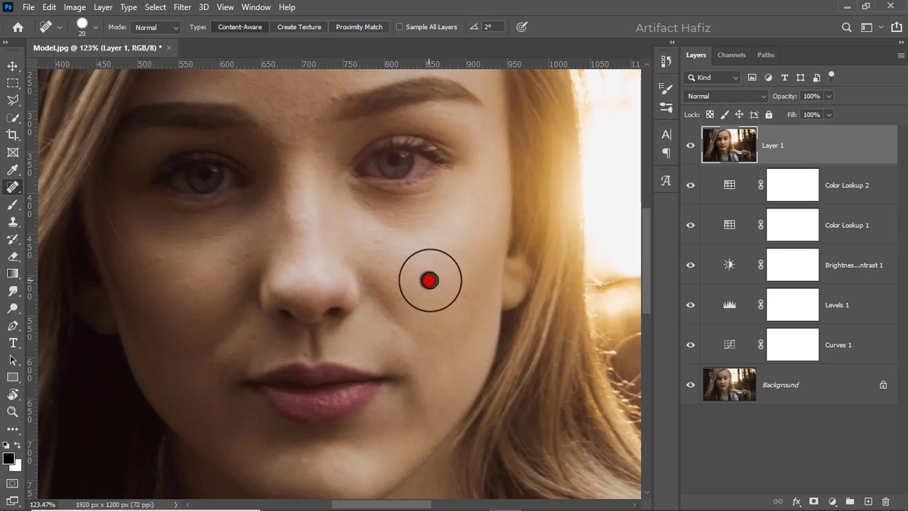
left_click(462, 296)
left_click(379, 243)
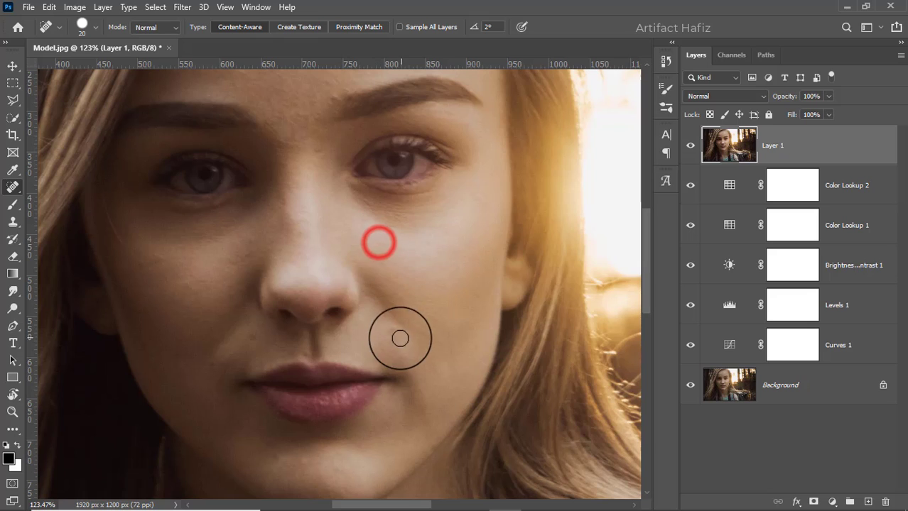
Spot-heal the blemishes on the shaded cheek below the eye with the size 20 healing brush.
key("bracketleft")
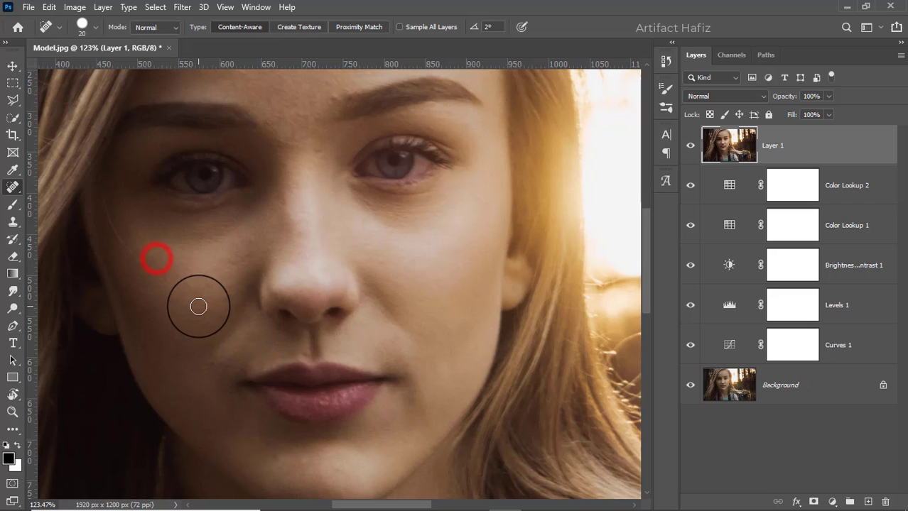
left_click(143, 266)
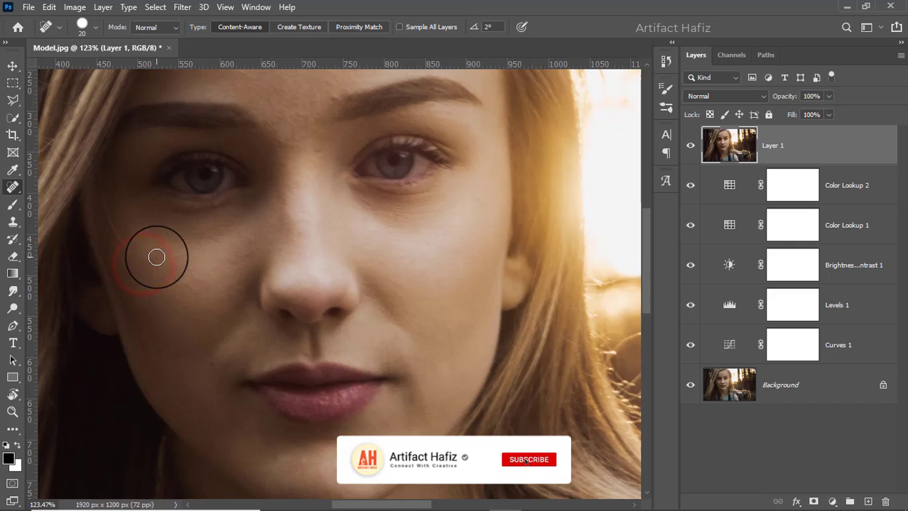
left_click(162, 257)
left_click_drag(199, 305, 233, 239)
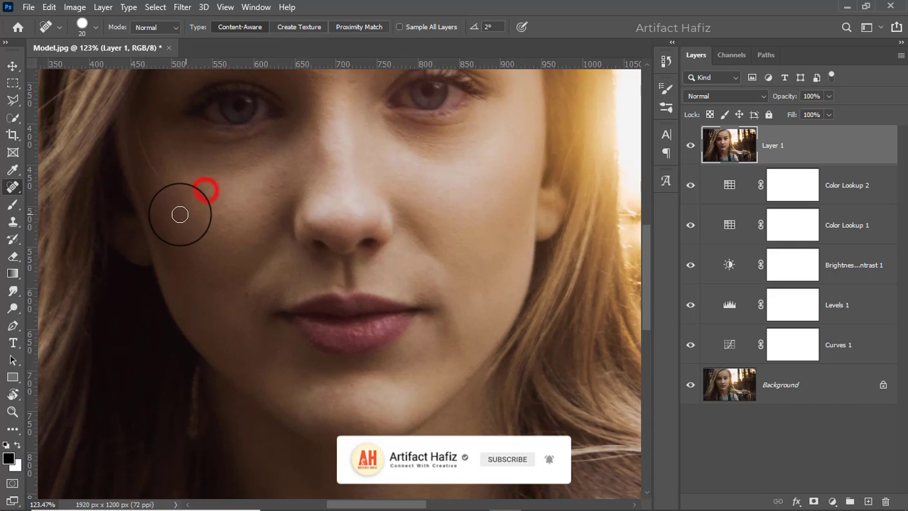
left_click_drag(181, 192, 209, 216)
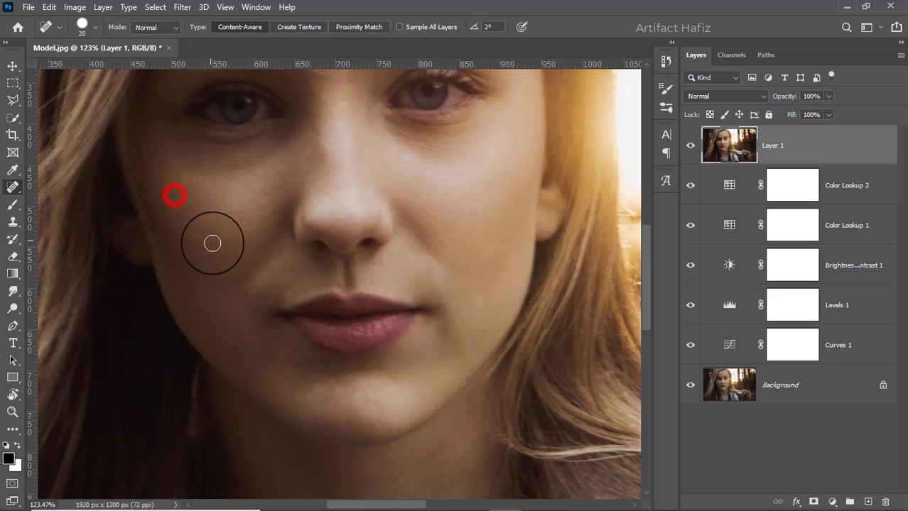
Reduce the healing brush size to 15 and clean up the spots around the inner end of the sunlit eyebrow.
scroll(216, 250, "down", 3)
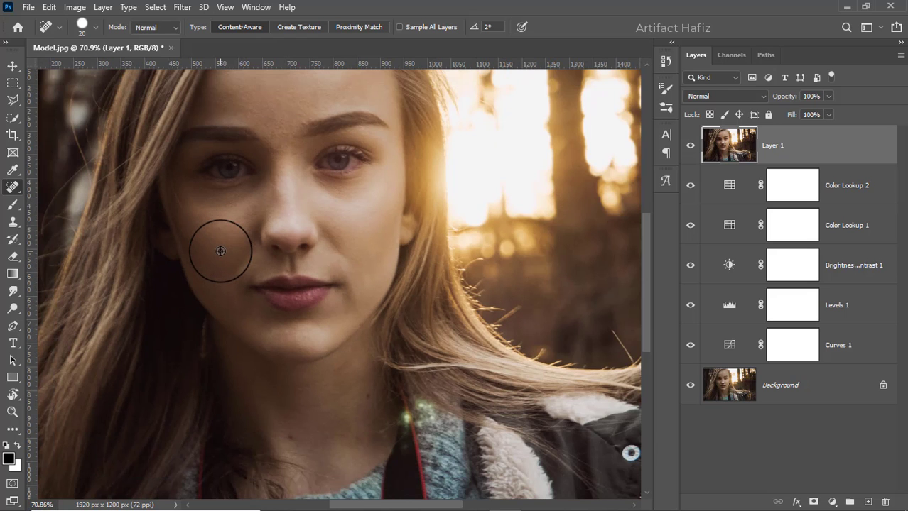
left_click_drag(319, 191, 373, 297)
scroll(371, 240, "up", 6)
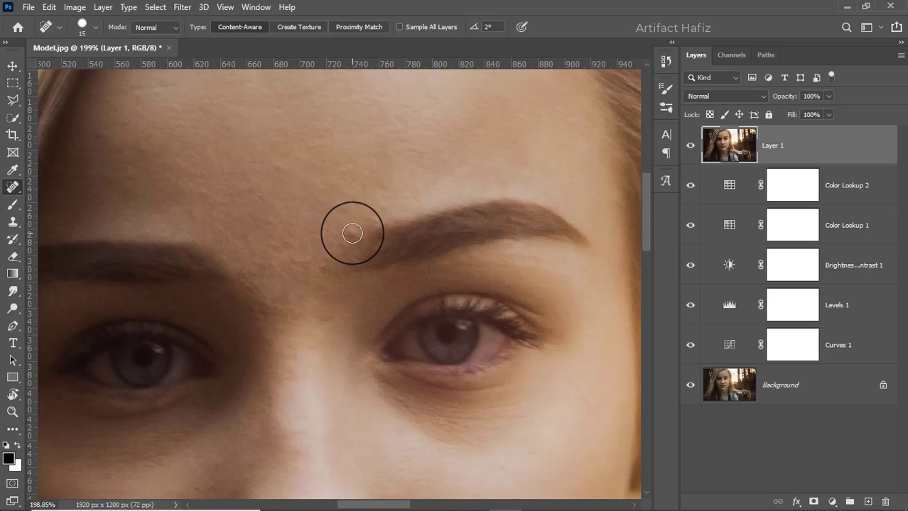
left_click(370, 220)
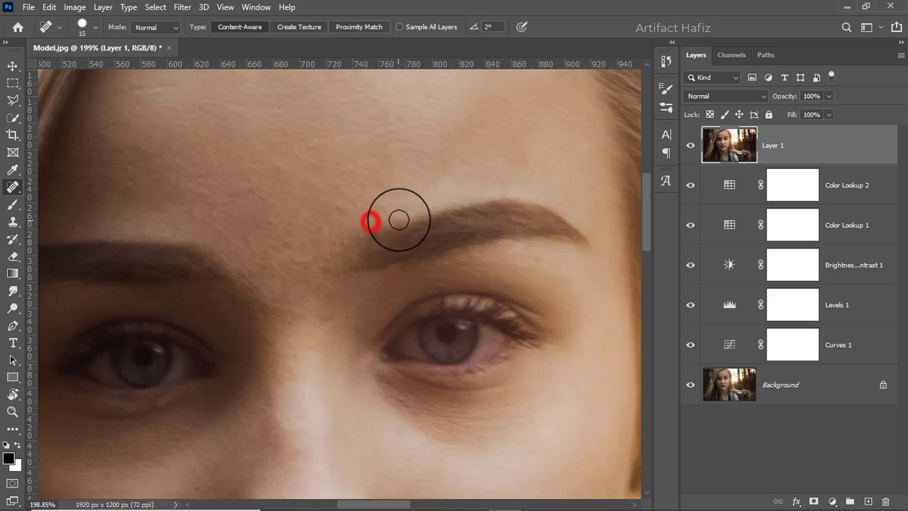
left_click(384, 207)
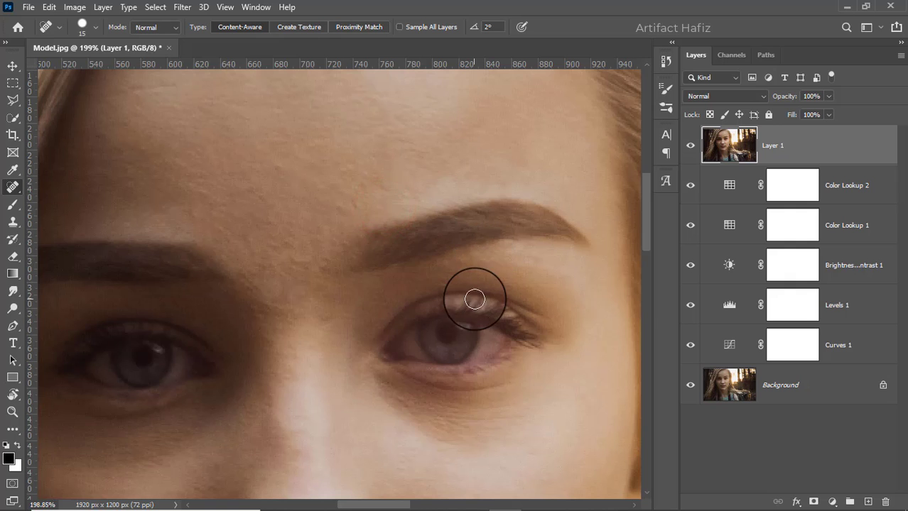
Set the healing brush size to 30 and heal the blemish on the sunlit upper forehead near the hairline.
scroll(470, 300, "down", 4)
scroll(477, 300, "down", 1)
scroll(483, 270, "down", 2)
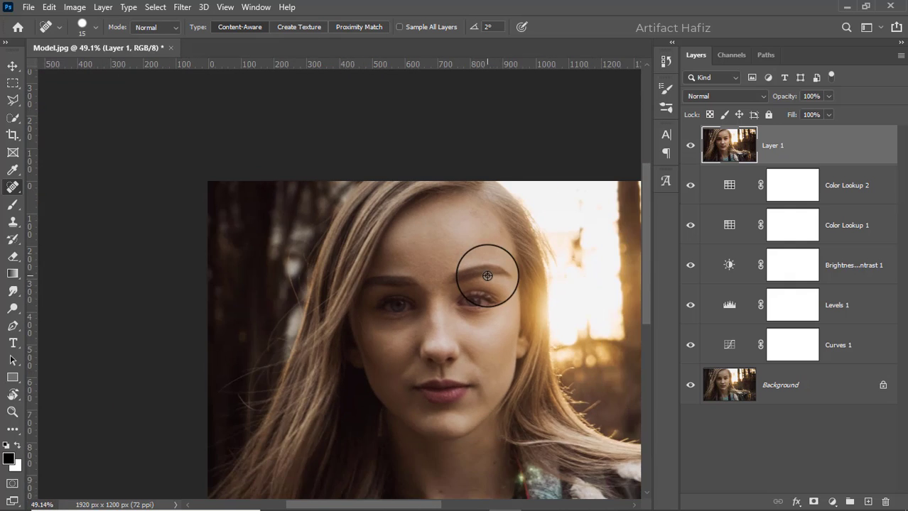
scroll(483, 213, "up", 5)
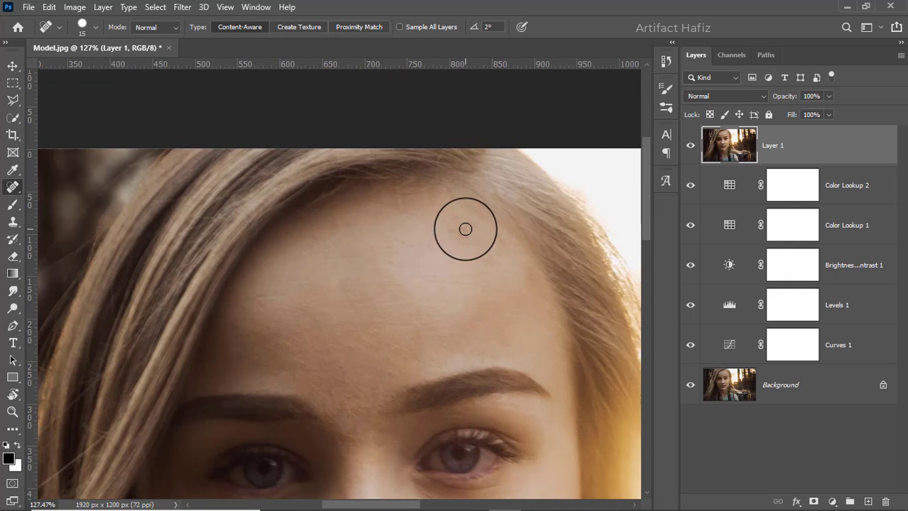
key("bracketright")
left_click(457, 228)
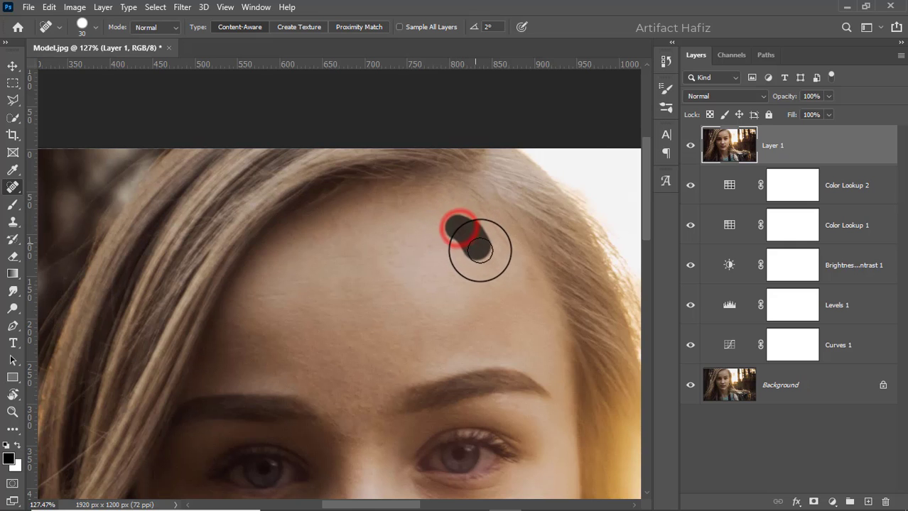
scroll(504, 268, "down", 5)
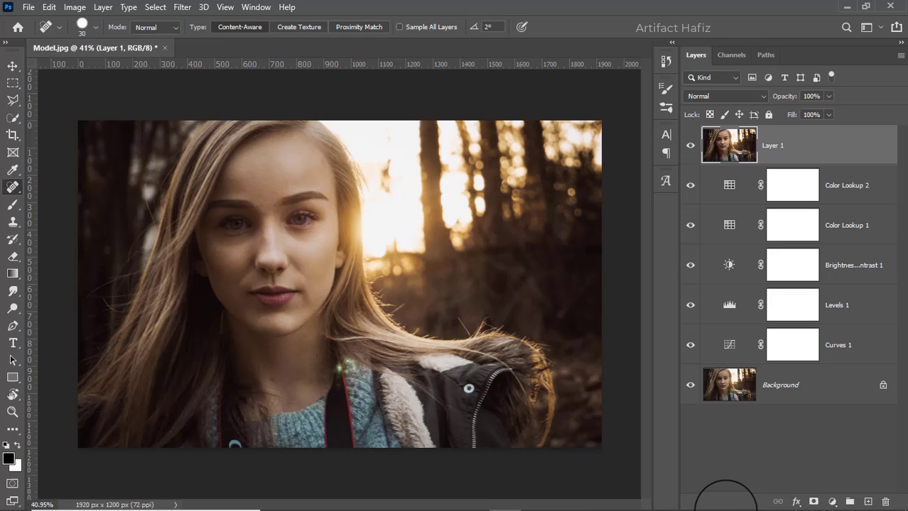
mouse_move(726, 510)
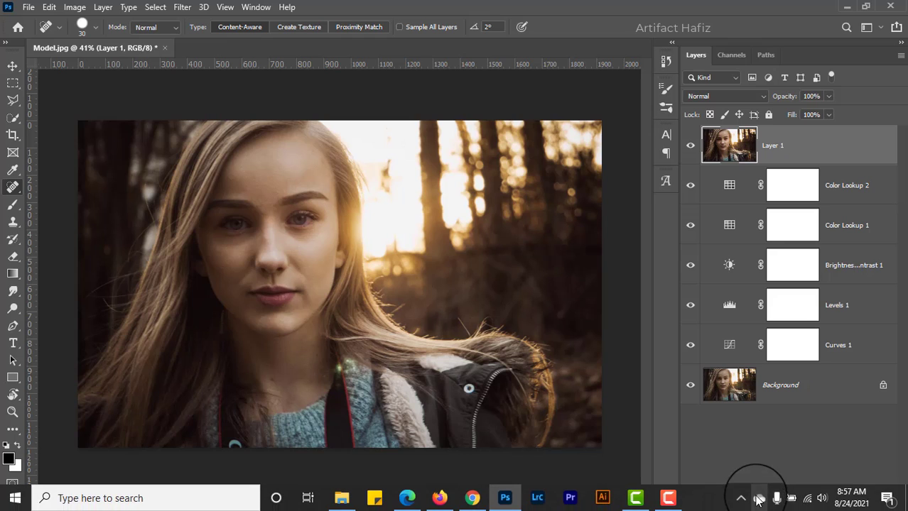
left_click(820, 500)
scroll(818, 501, "down", 6)
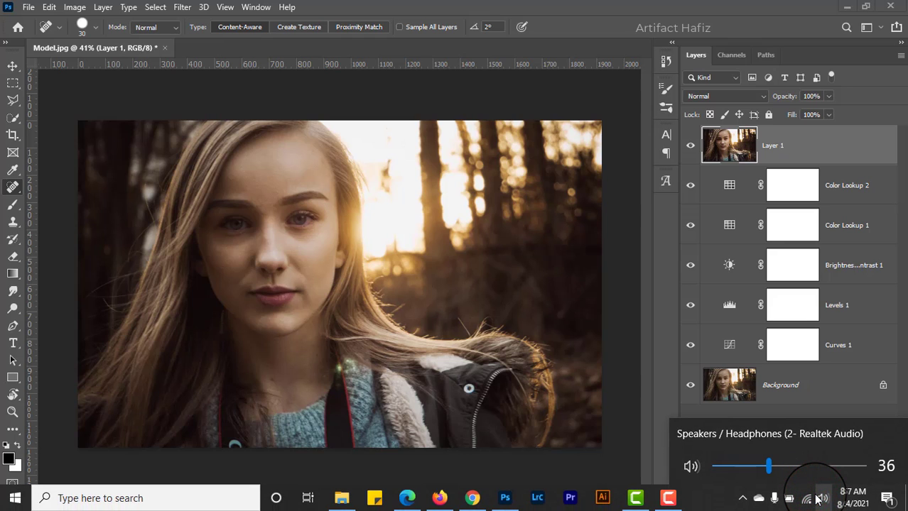
left_click(847, 145)
scroll(319, 223, "up", 1)
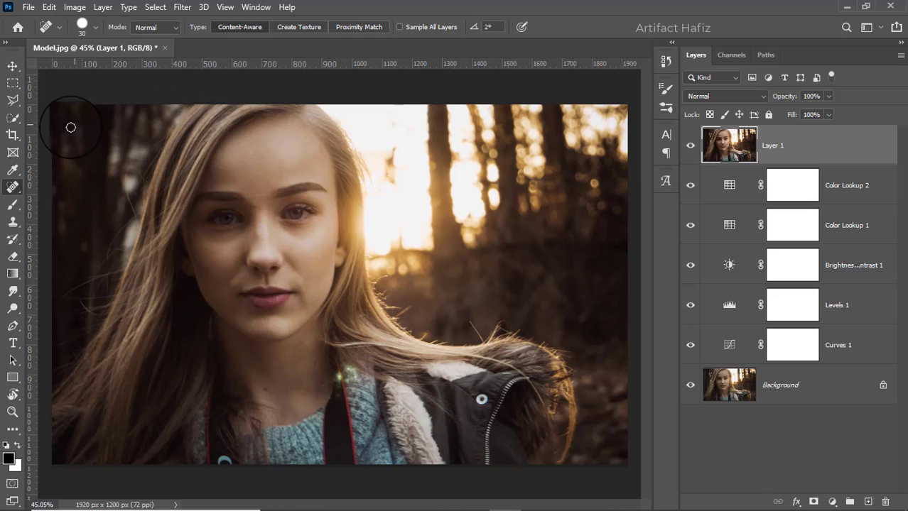
Convert the retouched Layer 1 for smart filters and open the Camera Raw Filter on it.
left_click(183, 7)
left_click(189, 42)
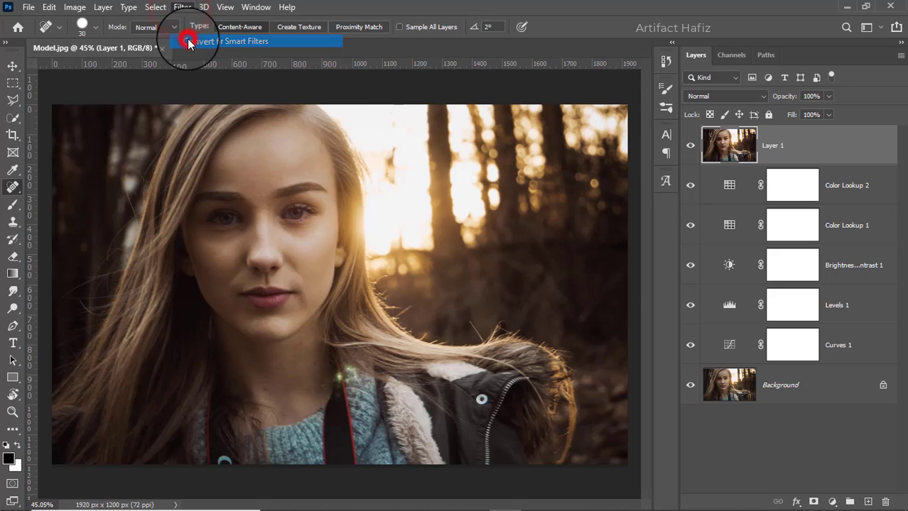
left_click(183, 7)
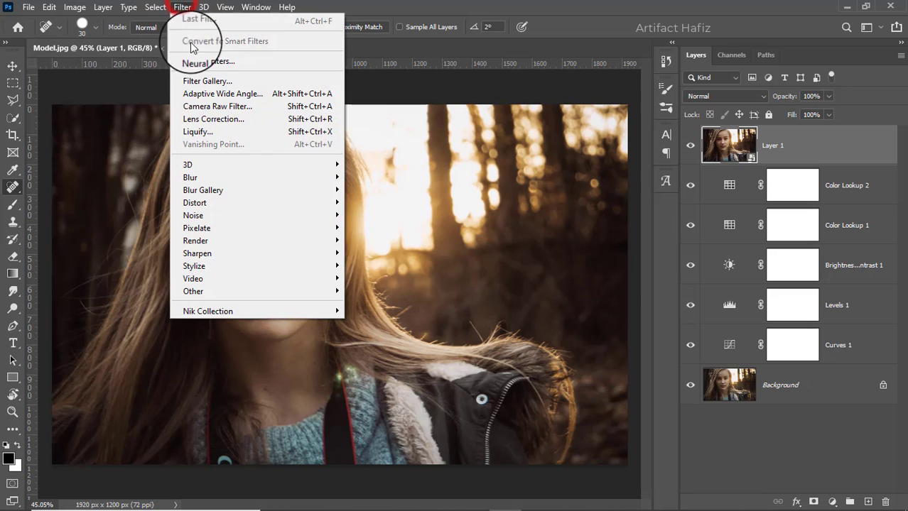
left_click(211, 106)
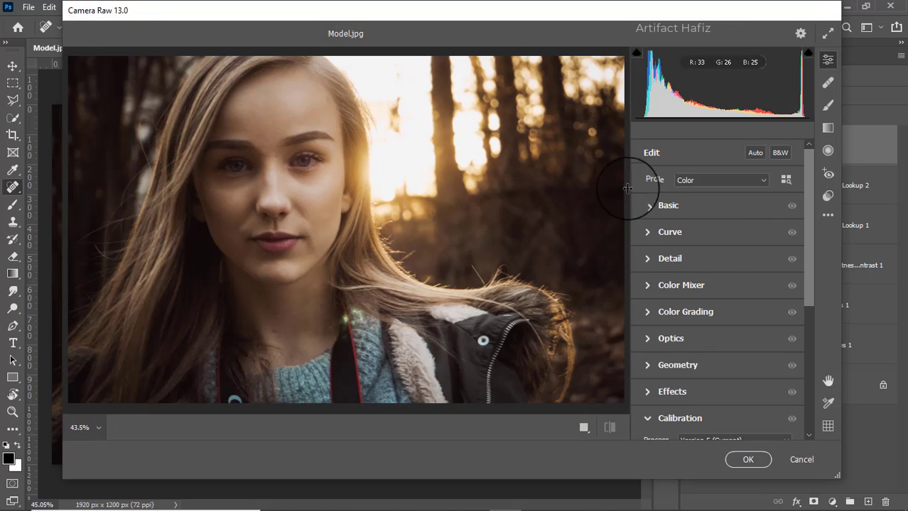
In the Basic adjustments, set Exposure to -0.65, Contrast to +5, Highlights to -9, Shadows to +18 and Whites to +45.
left_click(647, 204)
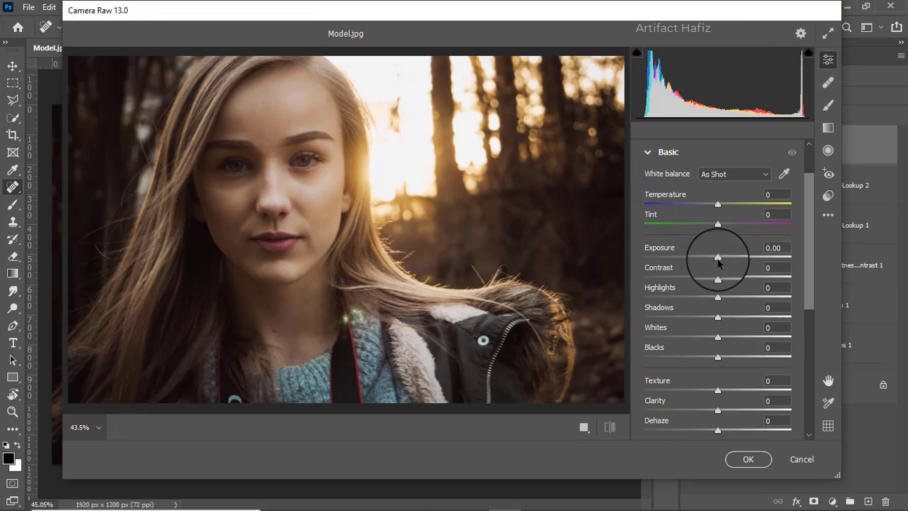
left_click_drag(718, 258, 706, 261)
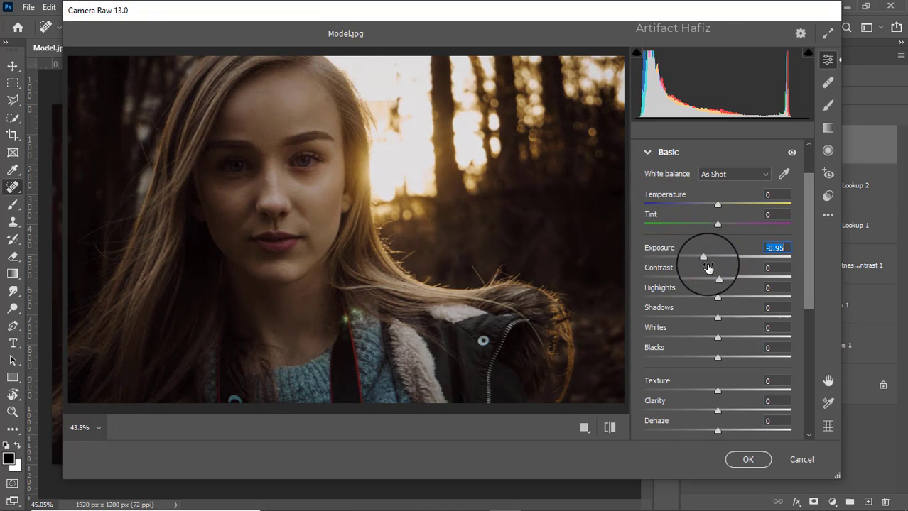
left_click_drag(717, 299, 722, 278)
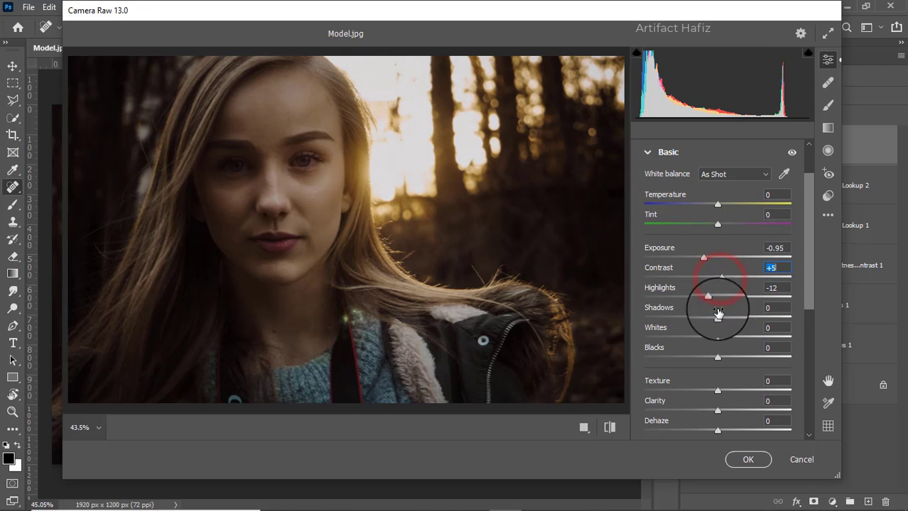
left_click_drag(717, 318, 750, 336)
left_click_drag(708, 299, 710, 297)
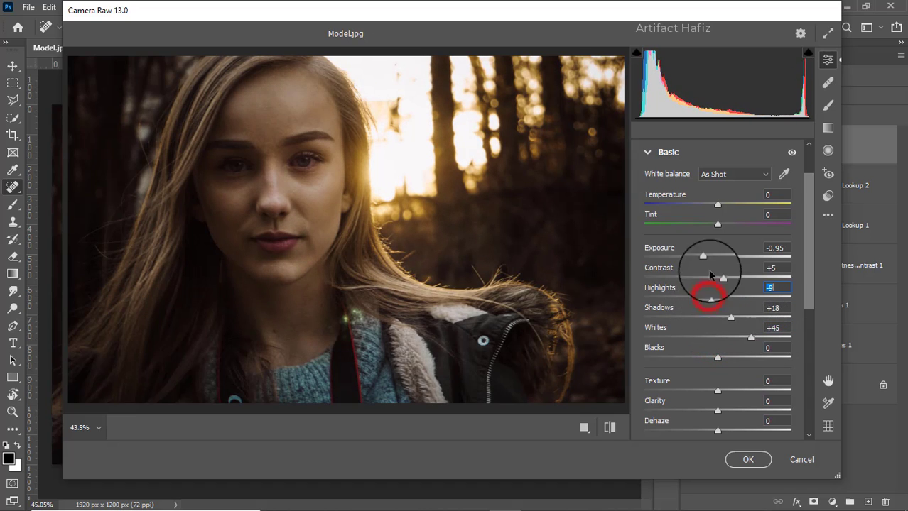
left_click_drag(703, 257, 706, 257)
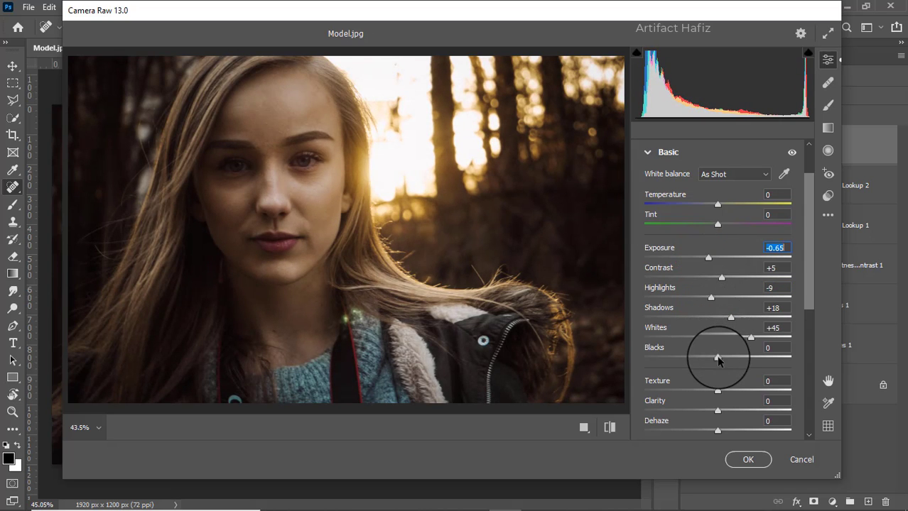
Set Blacks to +22, Texture to -5, Clarity to +5 and Dehaze to -5 in the Basic adjustments.
mouse_move(718, 360)
left_mouse_down()
mouse_move(769, 357)
mouse_move(724, 359)
mouse_move(744, 360)
mouse_move(734, 359)
left_mouse_up()
scroll(712, 338, "down", 2)
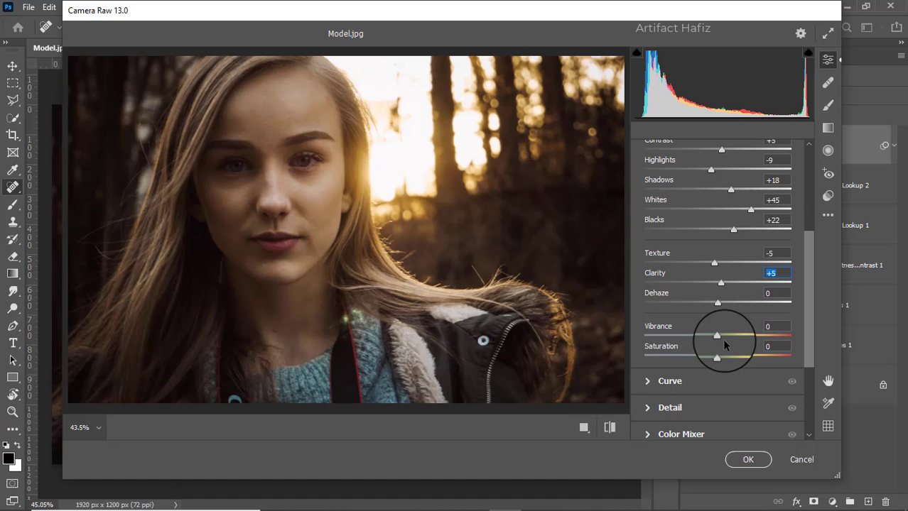
mouse_move(717, 302)
left_mouse_down()
mouse_move(731, 303)
mouse_move(714, 305)
left_mouse_up()
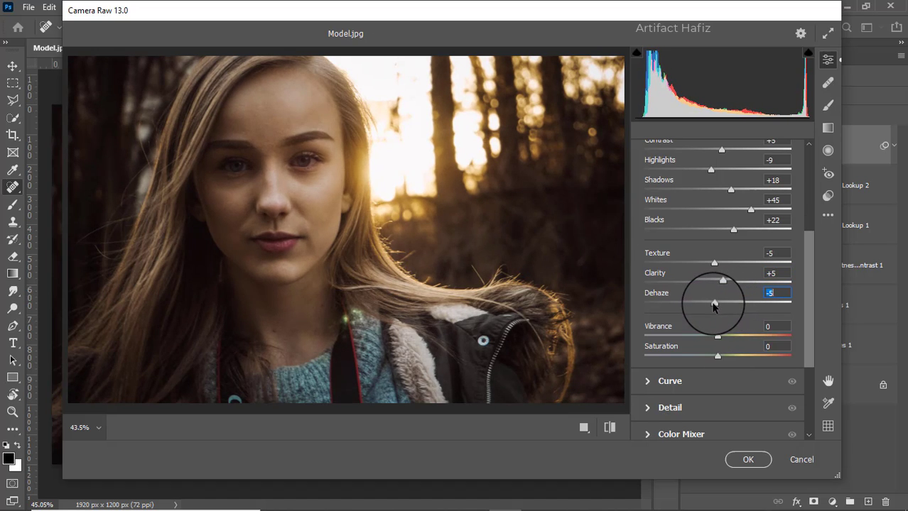
Anchor the point curve in the shadows and lift the highlights with a point at input 186, output 197.
scroll(713, 305, "down", 3)
left_click(669, 287)
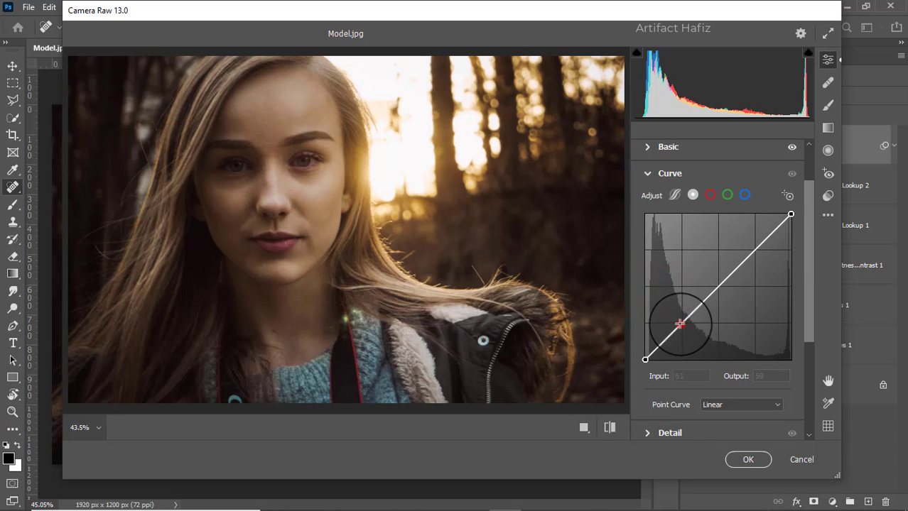
left_click(680, 325)
left_click_drag(754, 253, 751, 246)
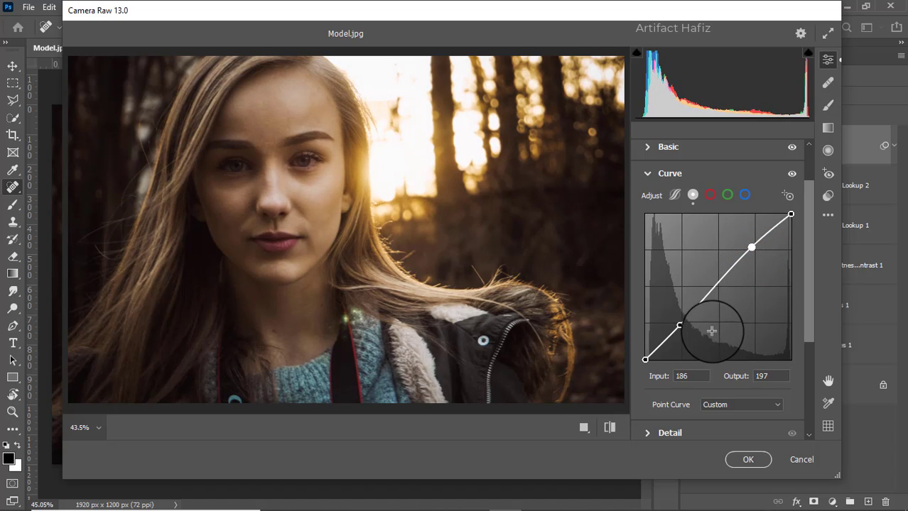
In the Detail settings, set Noise Reduction to 15 and Sharpening to 14.
scroll(672, 375, "down", 1)
scroll(670, 372, "down", 3)
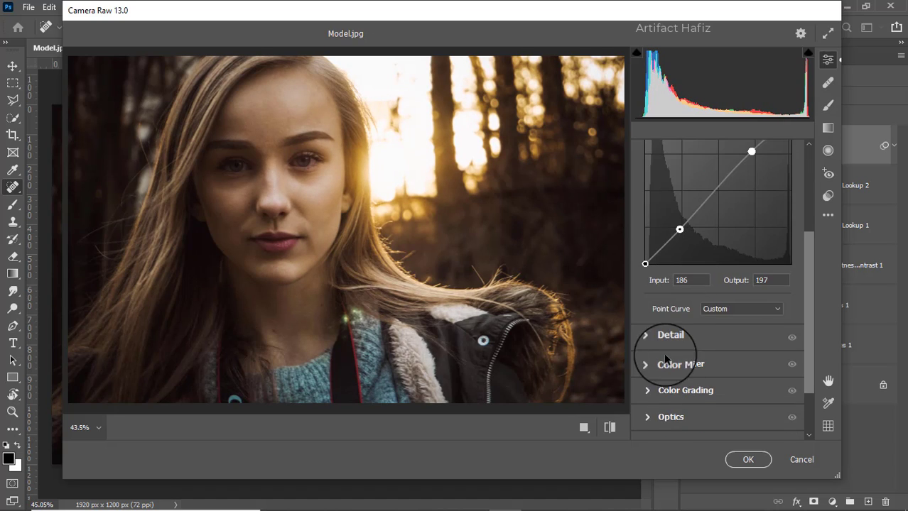
left_click(652, 335)
left_click_drag(645, 321, 655, 290)
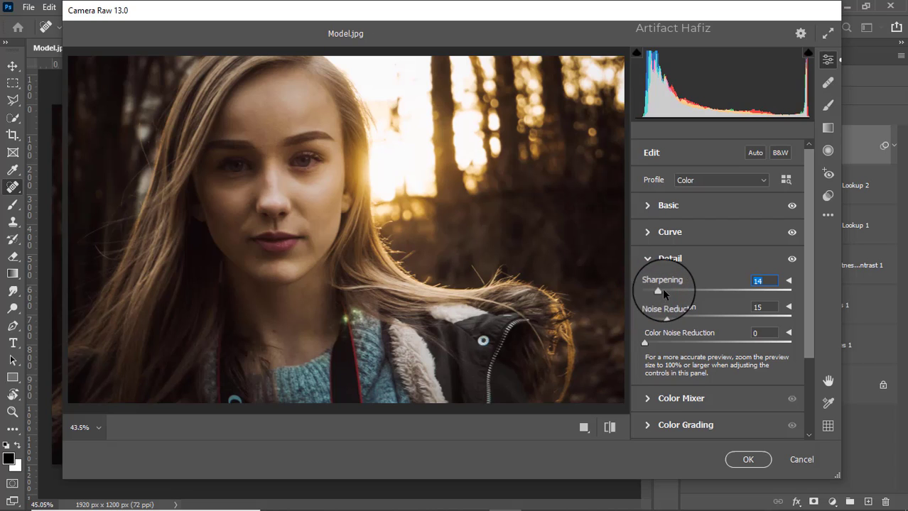
Set the Color Mixer saturation to Reds +28, Oranges -5, Yellows +19, Greens +18, Aquas +9 and Blues +12.
scroll(666, 280, "down", 3)
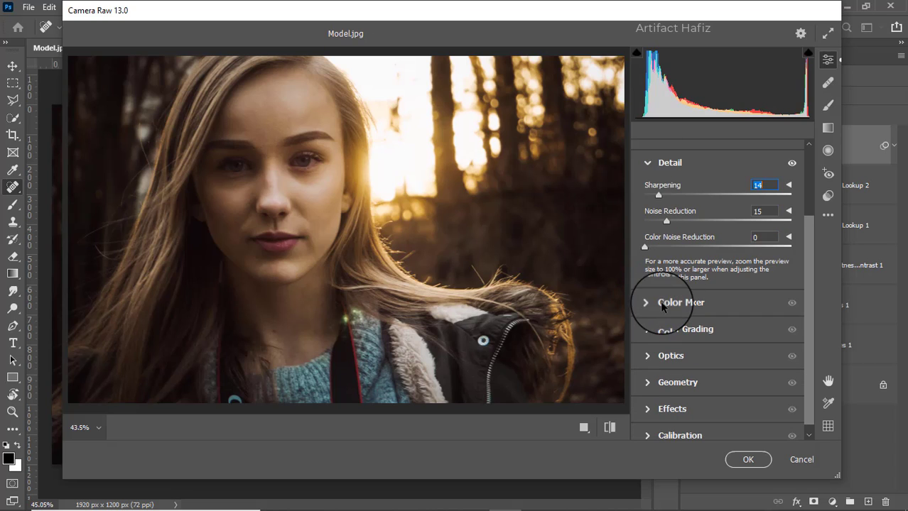
left_click(662, 304)
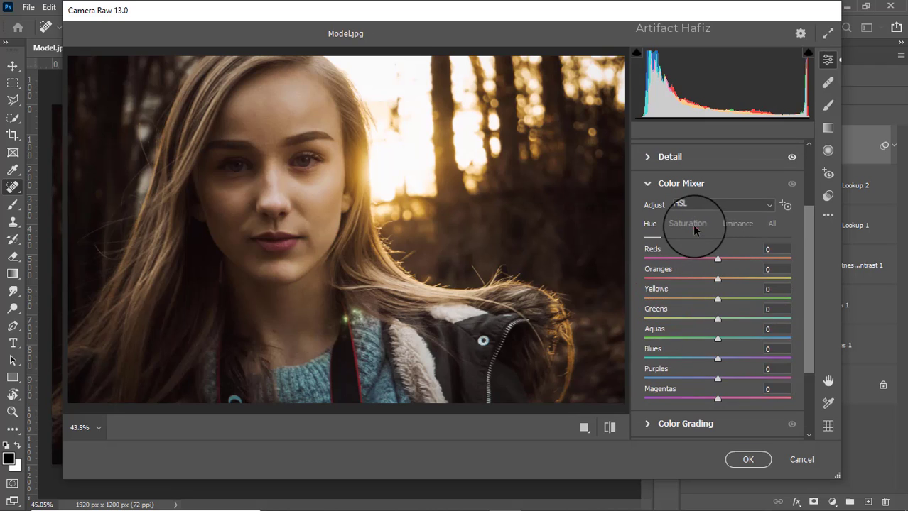
left_click(688, 225)
left_click_drag(717, 258, 725, 358)
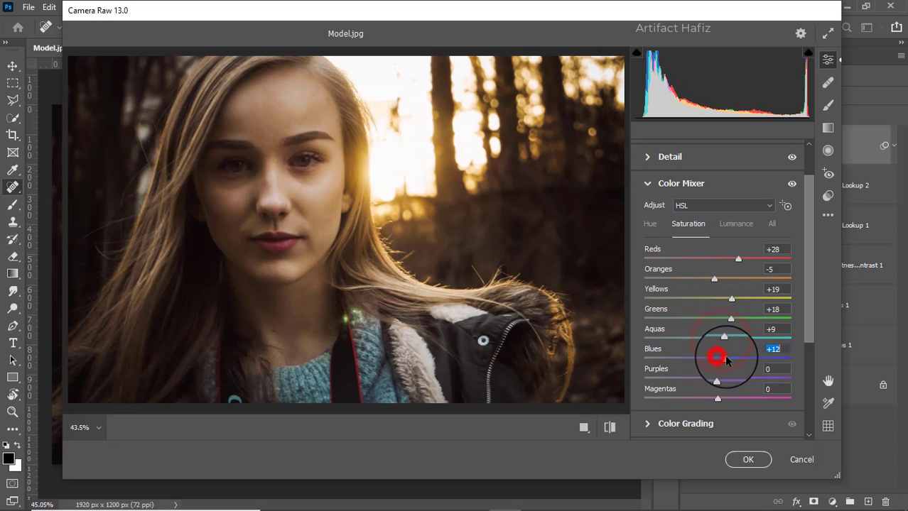
Set the Color Mixer luminance to Reds +38, Oranges +25, Yellows -37, Greens -7, Aquas -11 and Blues +19.
left_click(725, 226)
left_click_drag(717, 278, 735, 279)
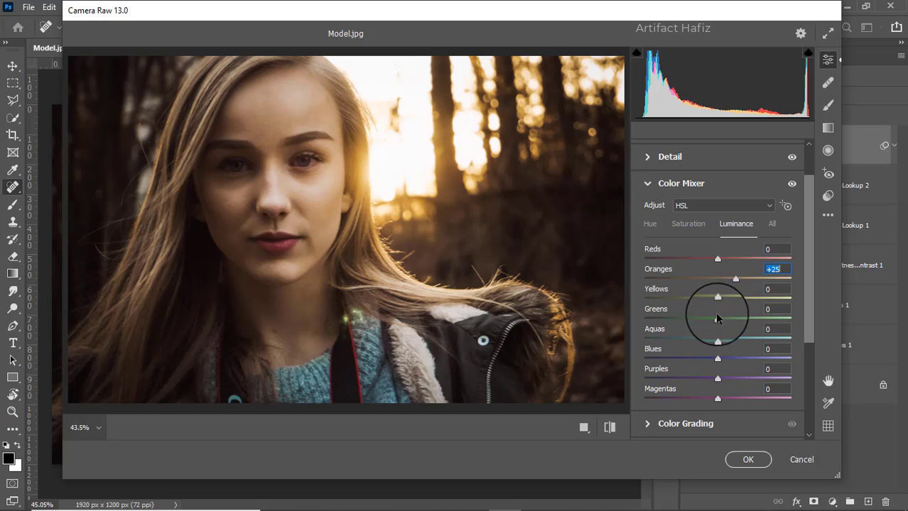
left_click_drag(715, 297, 688, 302)
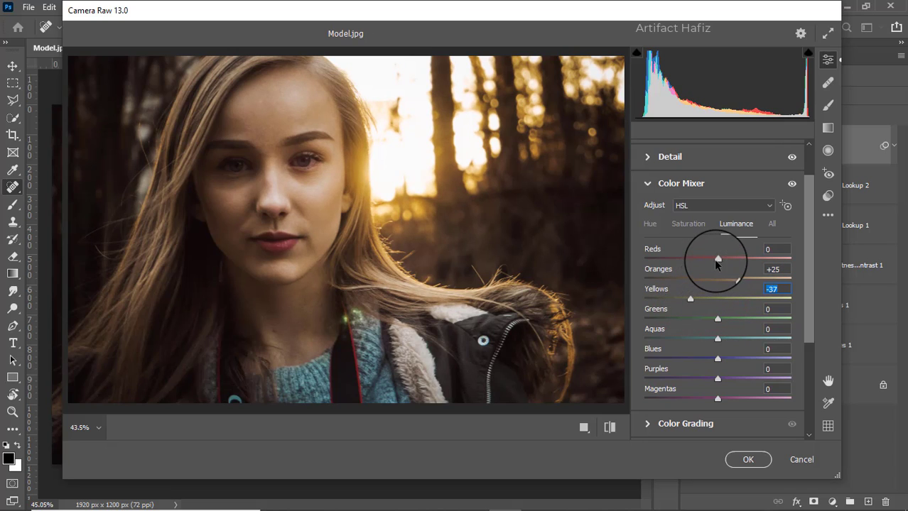
left_click_drag(714, 259, 746, 263)
left_click_drag(717, 319, 732, 359)
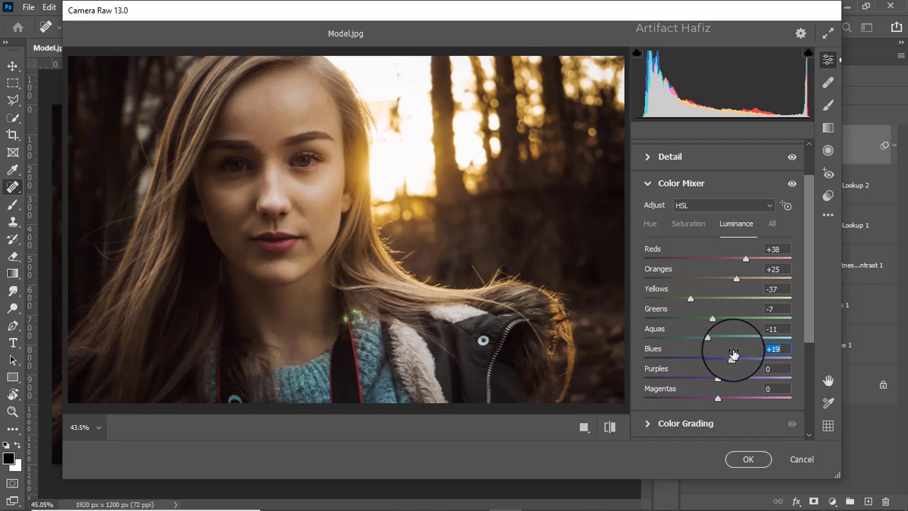
Shift the Color Mixer hue to Yellows -13, Greens -21, Aquas -100 and Blues -100.
left_click(650, 223)
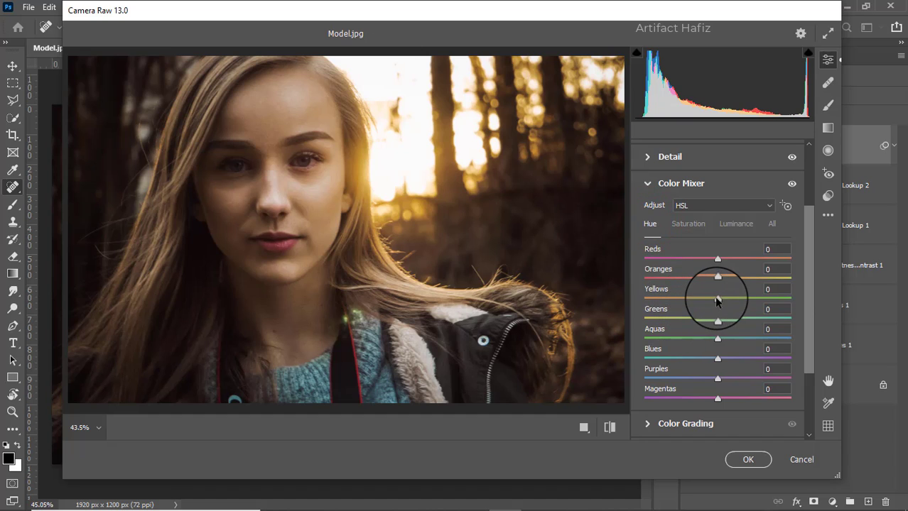
mouse_move(717, 299)
left_mouse_down()
mouse_move(689, 304)
mouse_move(700, 302)
left_mouse_up()
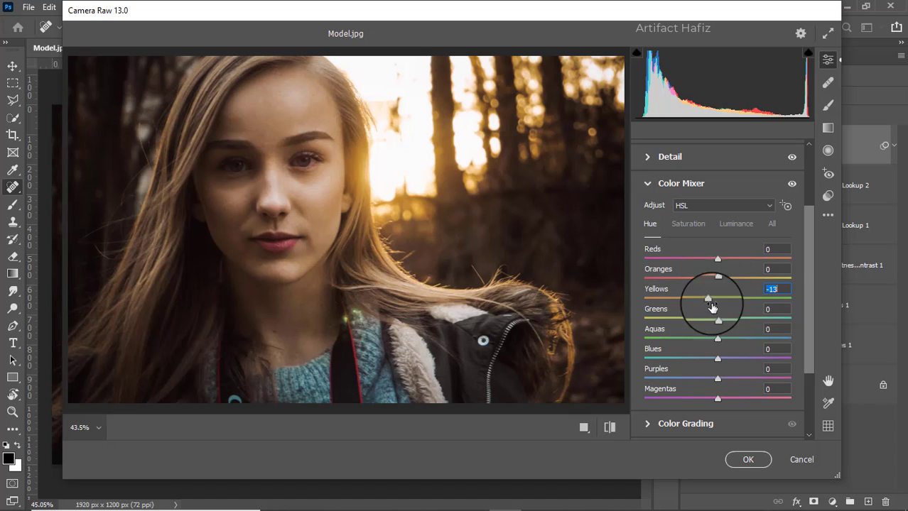
left_click_drag(717, 318, 627, 340)
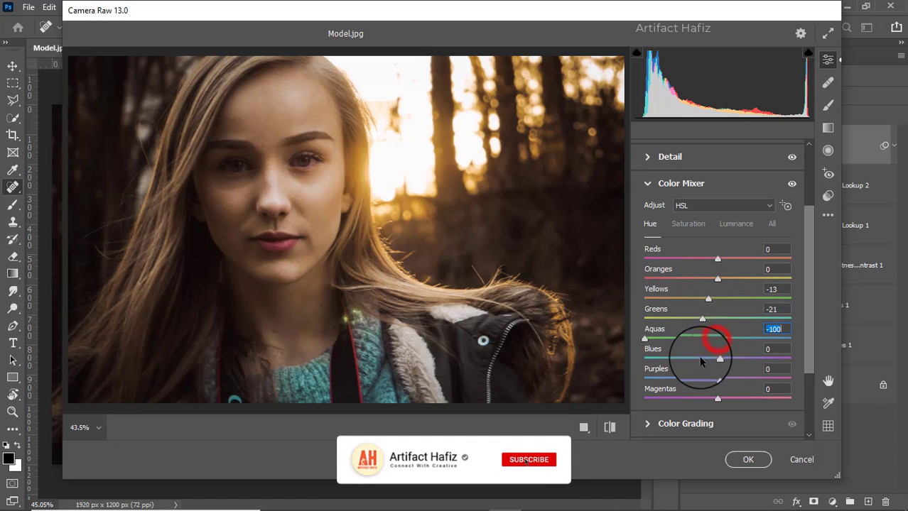
left_click_drag(719, 362, 616, 348)
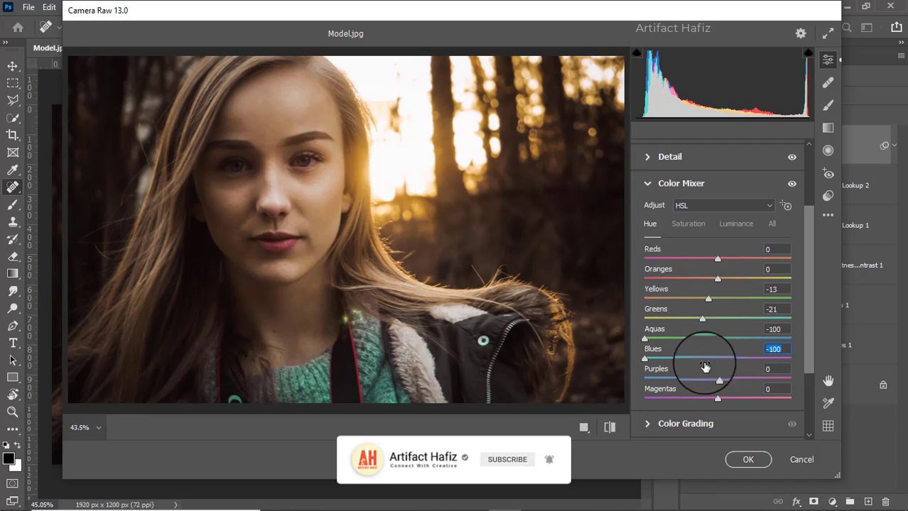
In Color Grading, tint the shadows slightly blue and the highlights teal with hue 170 and saturation 11.
scroll(709, 350, "up", 2)
scroll(709, 351, "down", 5)
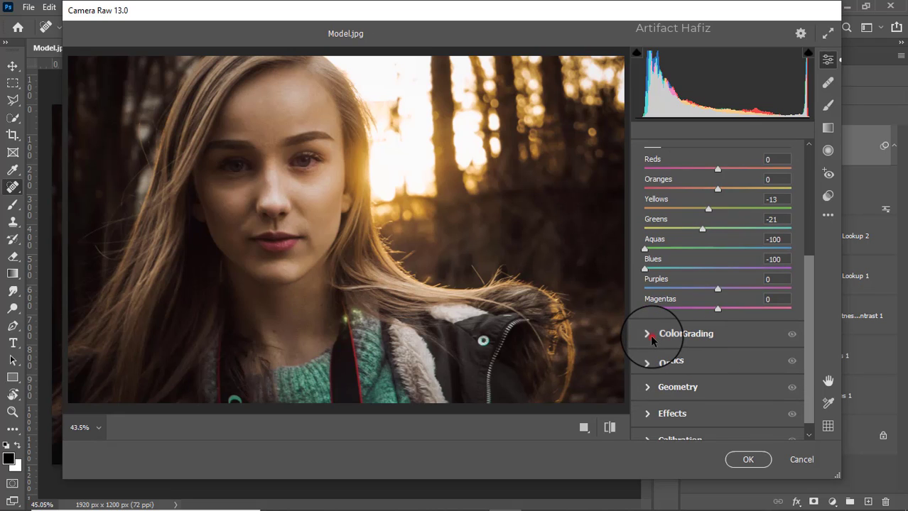
left_click(654, 338)
left_click_drag(684, 358, 629, 398)
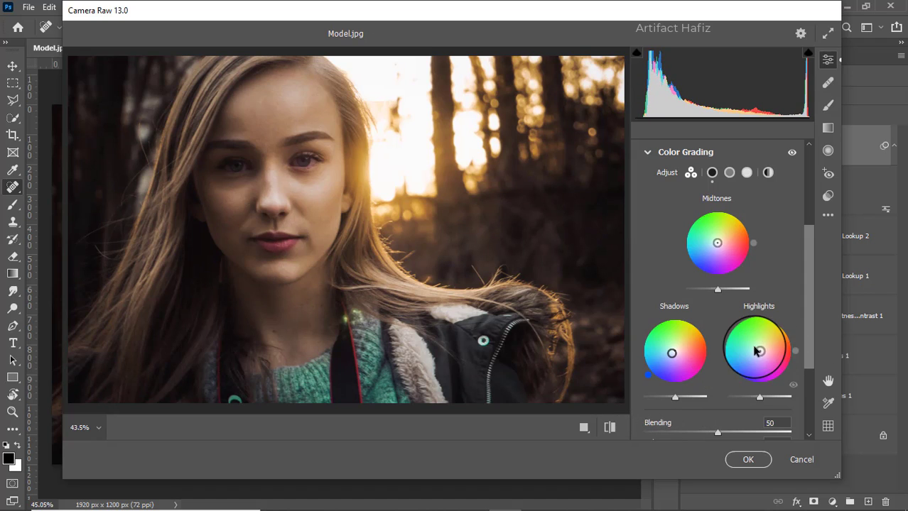
left_click_drag(760, 351, 715, 347)
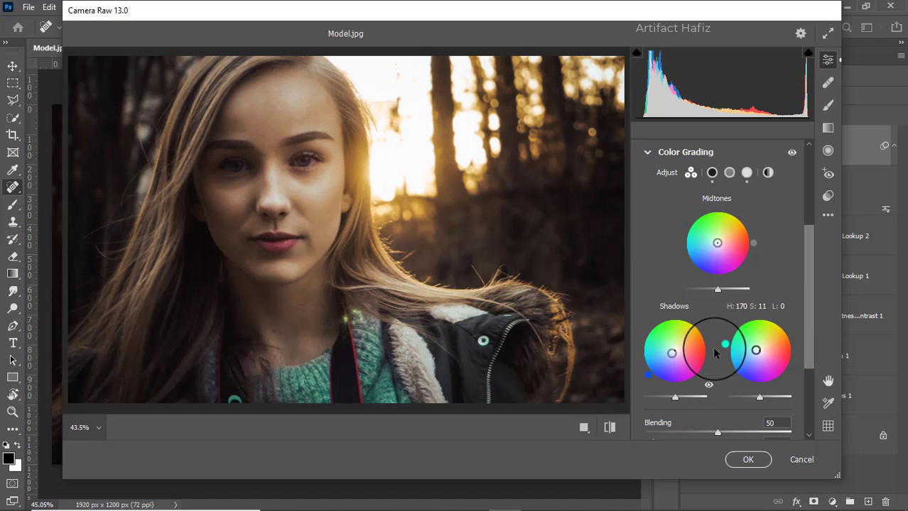
scroll(714, 348, "down", 5)
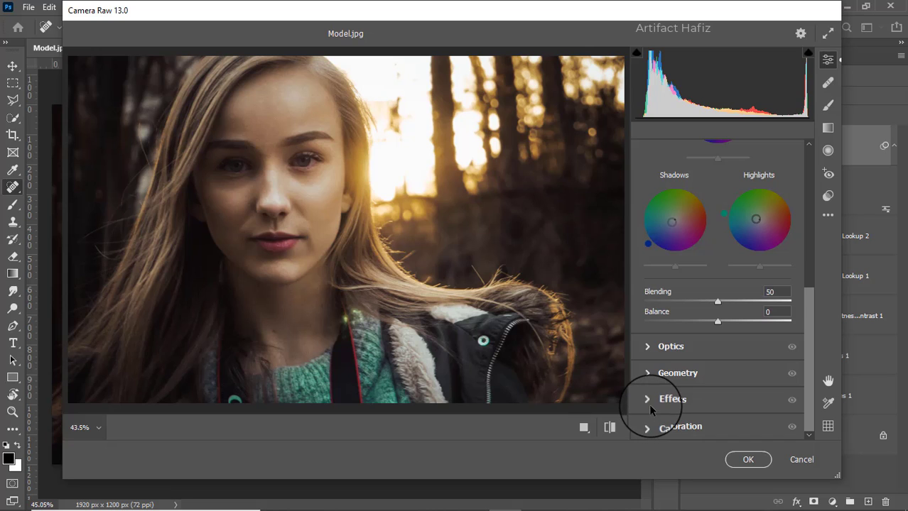
In Calibration, set Red Primary hue to +5 and saturation to -5, Green Primary saturation to +3, and slightly raise Blue Primary saturation.
left_click(650, 426)
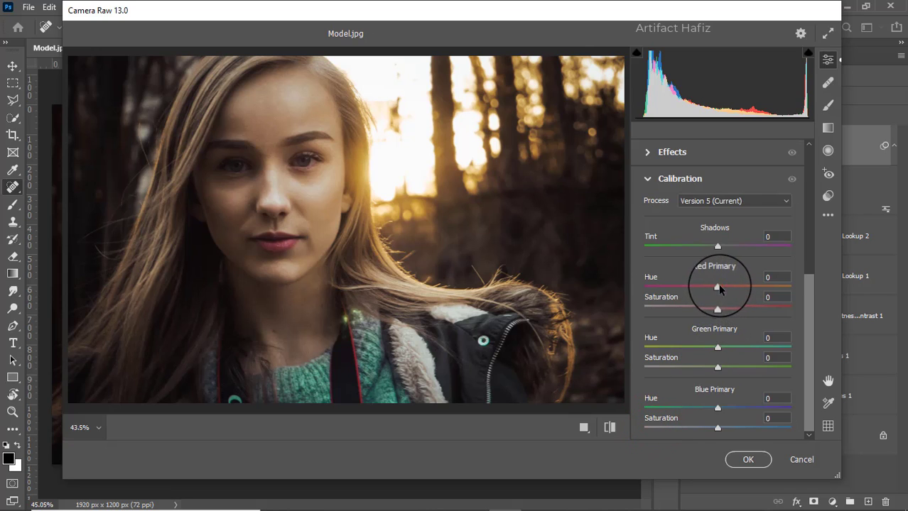
left_click_drag(717, 285, 713, 307)
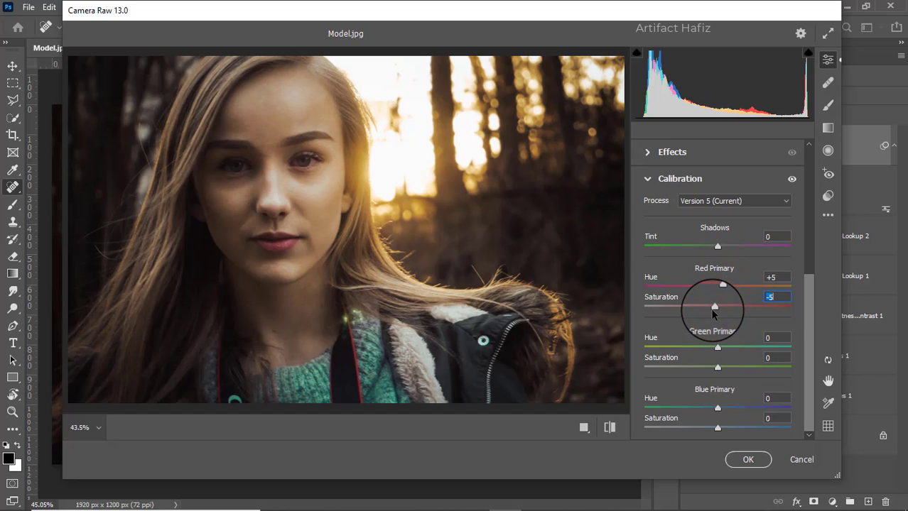
left_click_drag(717, 368, 719, 368)
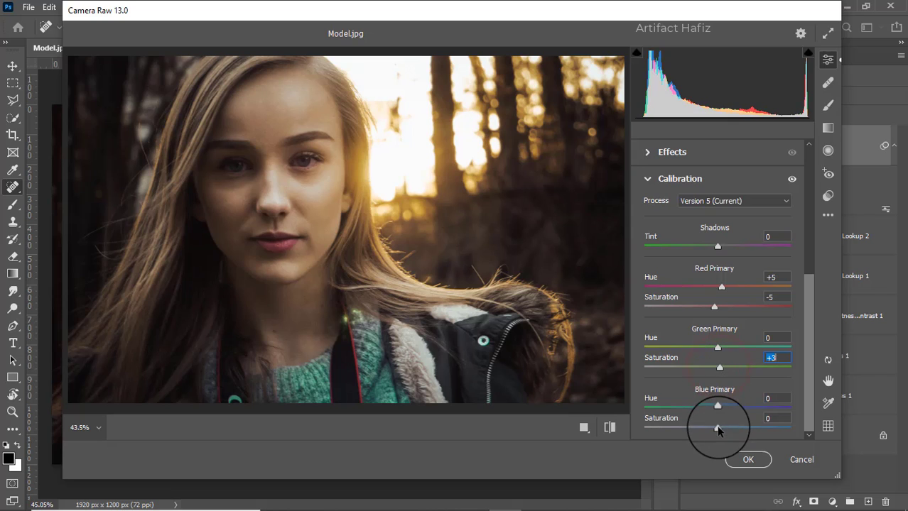
left_click_drag(717, 427, 722, 427)
Lift the point curve's black point to output 6 at input 0 and apply the Camera Raw filter.
scroll(732, 339, "up", 7)
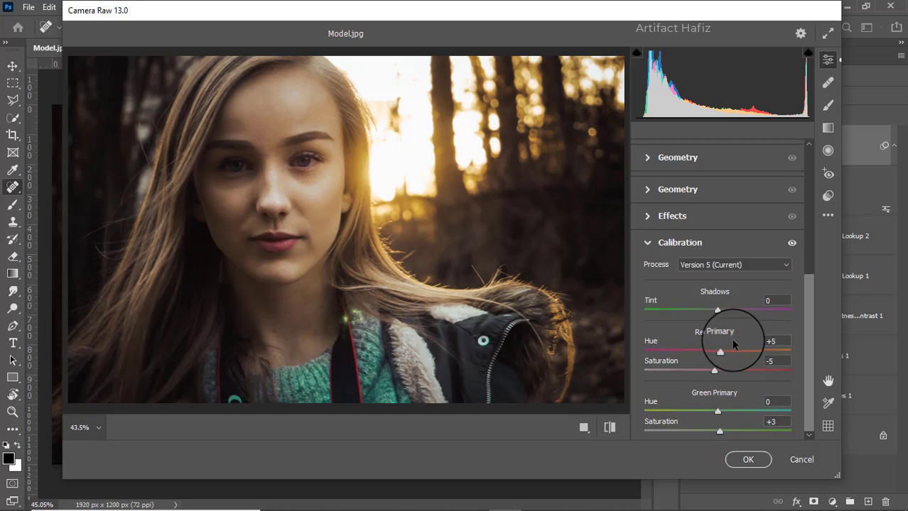
left_click(683, 233)
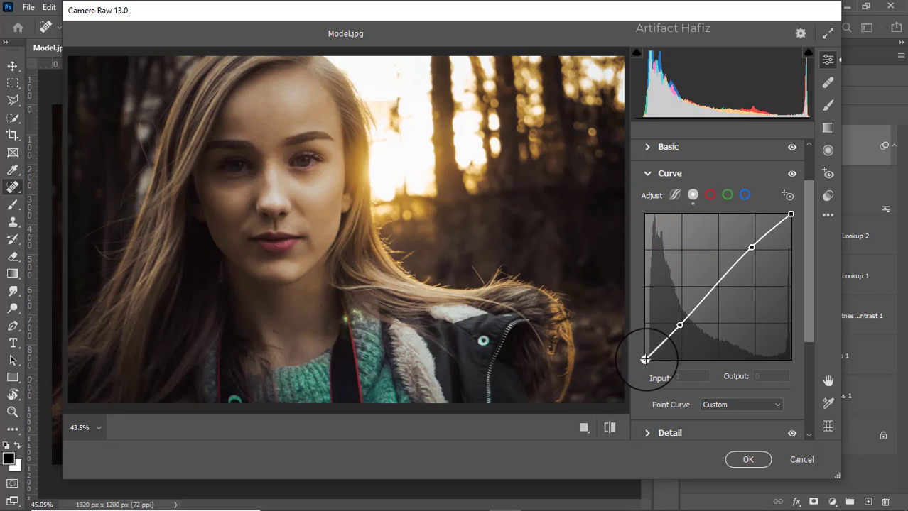
left_click_drag(644, 360, 646, 357)
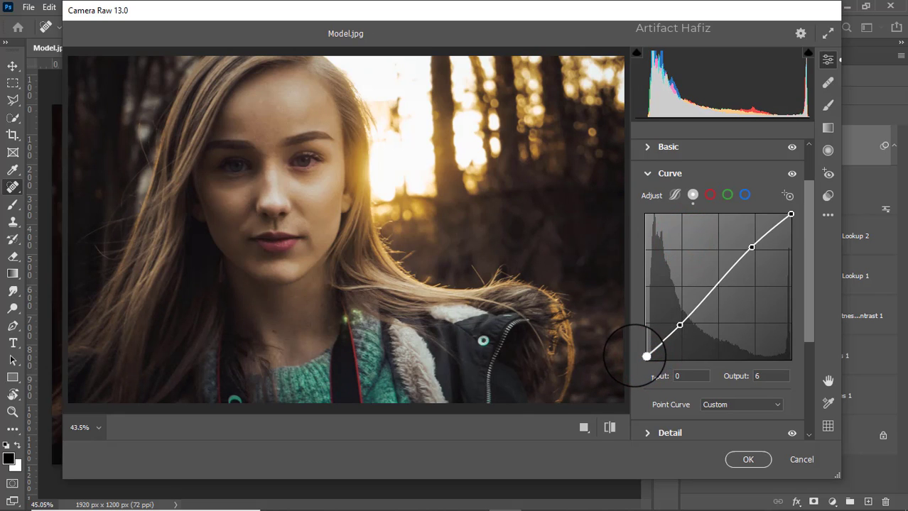
left_click_drag(635, 355, 645, 357)
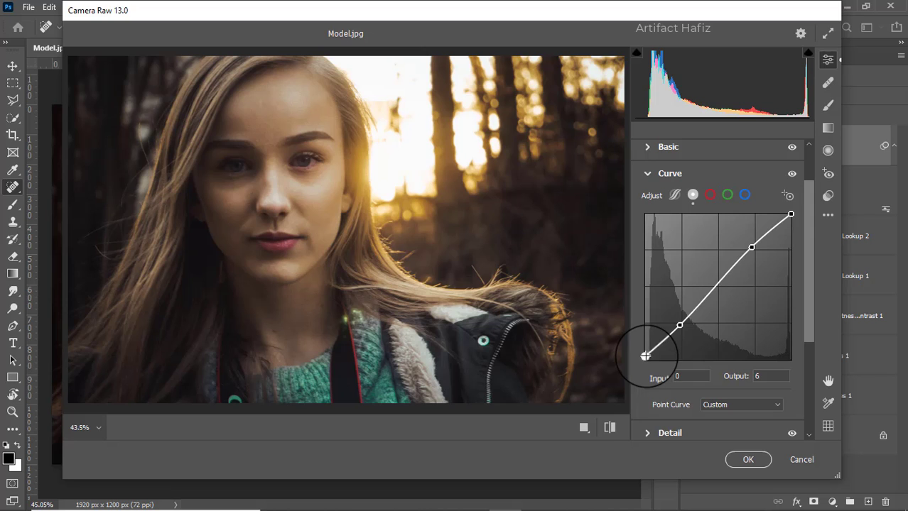
left_click(748, 460)
Compare the original and graded portrait by toggling the visibility of every layer except Background.
key("alt")
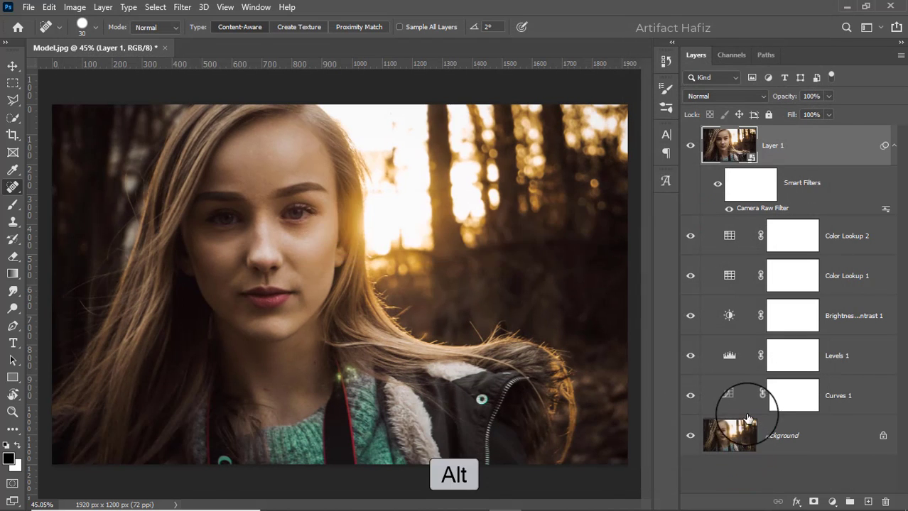
left_click(690, 437, "alt")
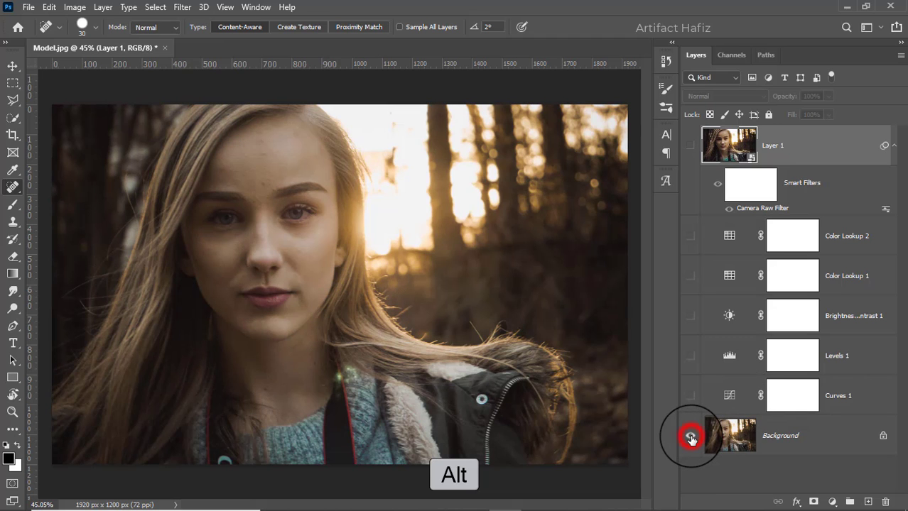
left_click(690, 437, "alt")
left_click(691, 436, "alt")
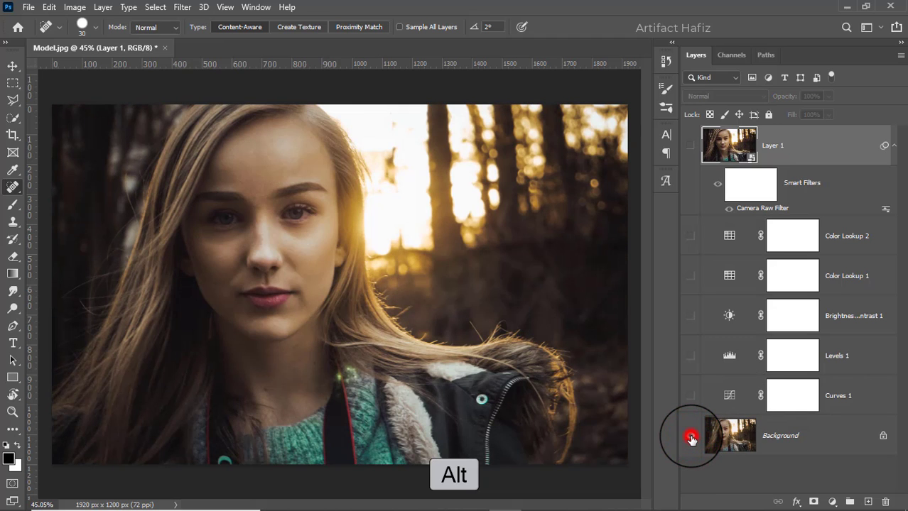
left_click(690, 436, "alt")
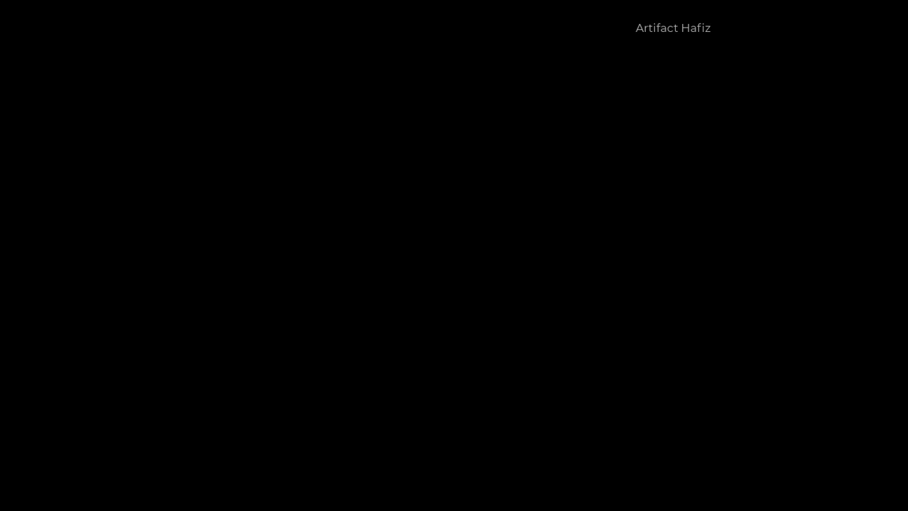